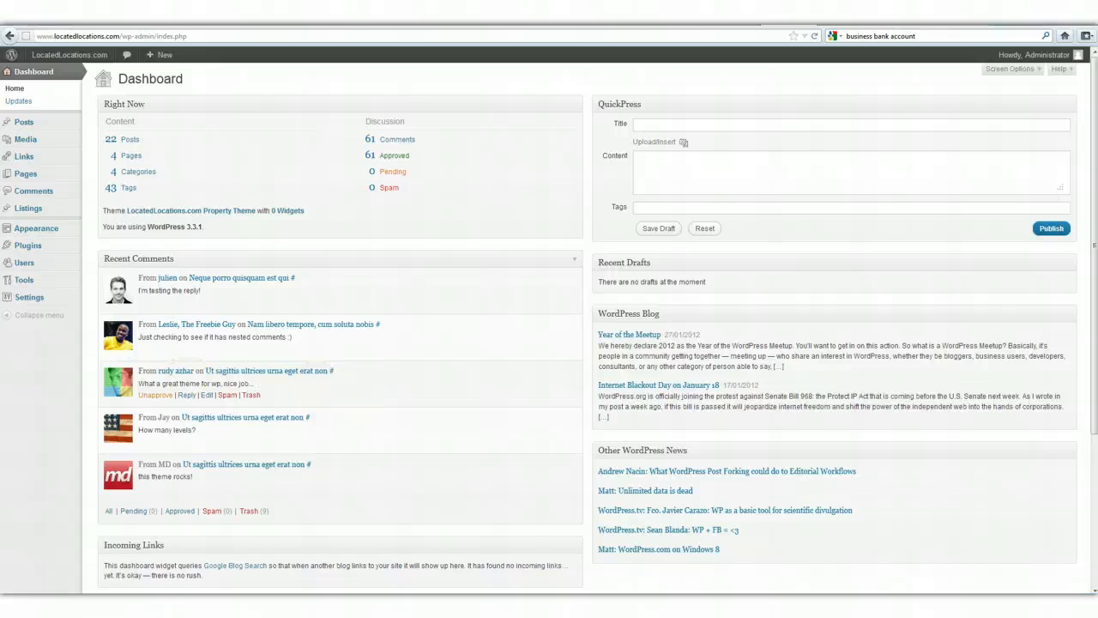
Create a new listing and title it "Screencast Listing".
{"action": "mouse_move", "coordinate": [27, 218]}
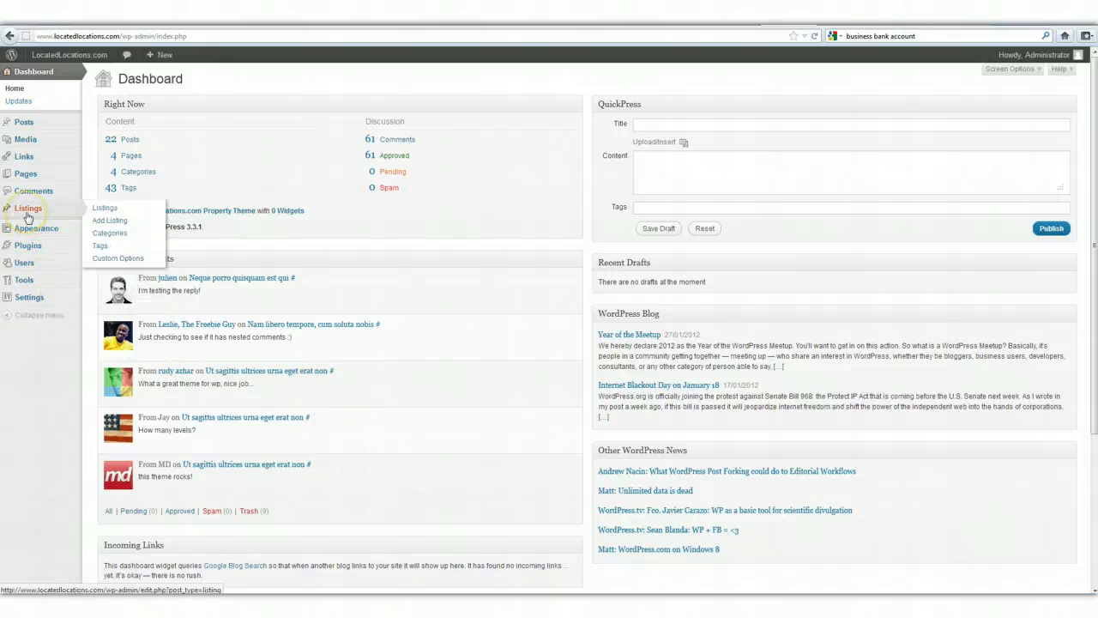
{"action": "left_click", "coordinate": [126, 221]}
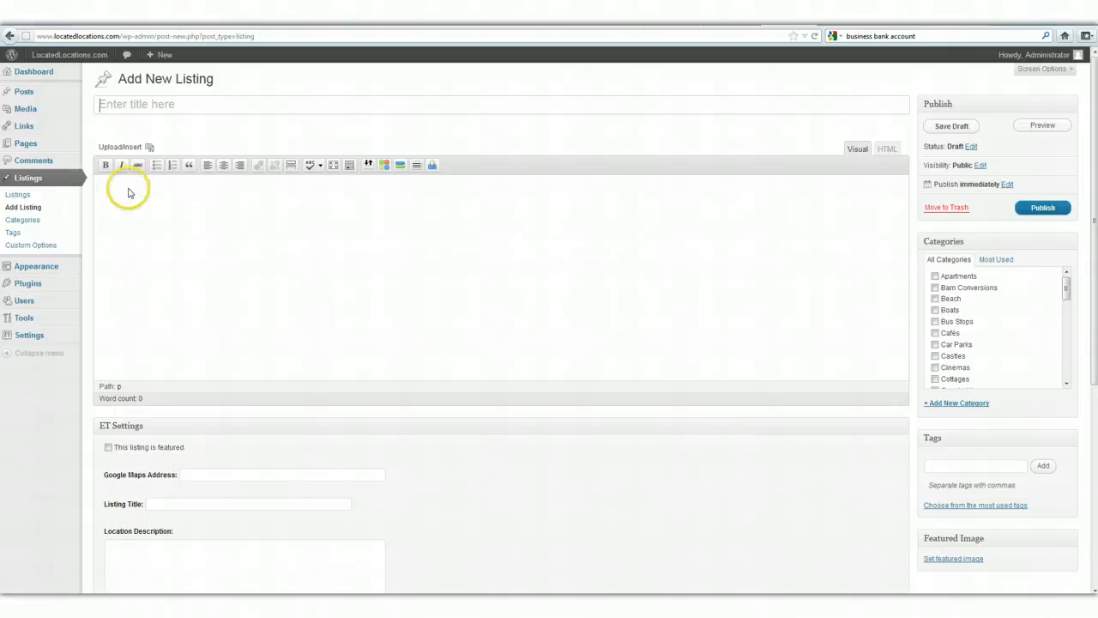
{"action": "left_click", "coordinate": [135, 106]}
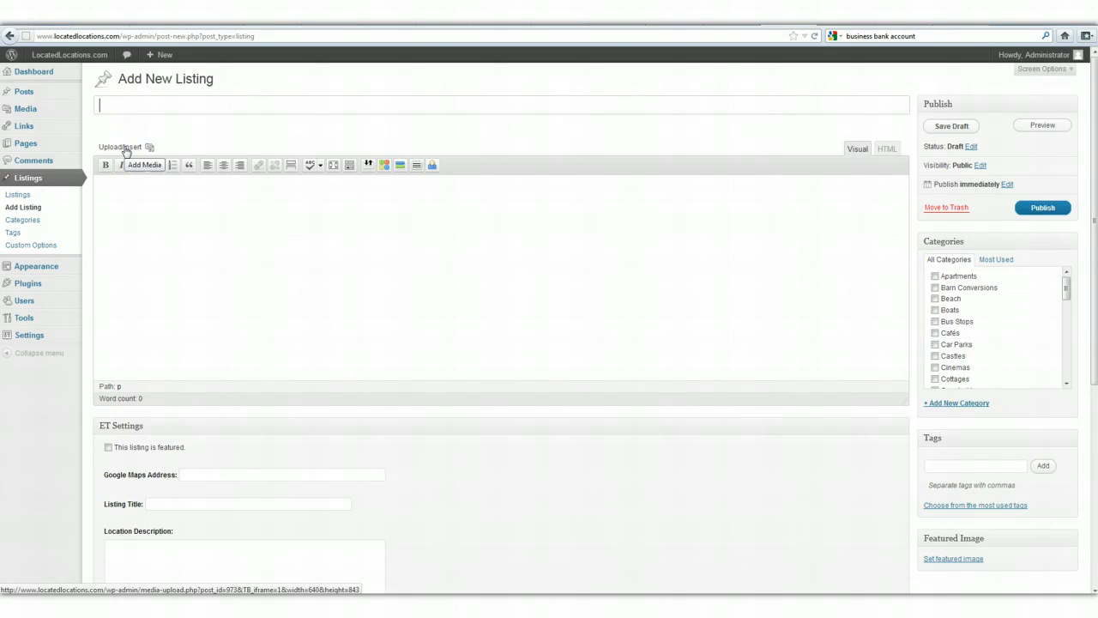
{"action": "type", "text": "Screen"}
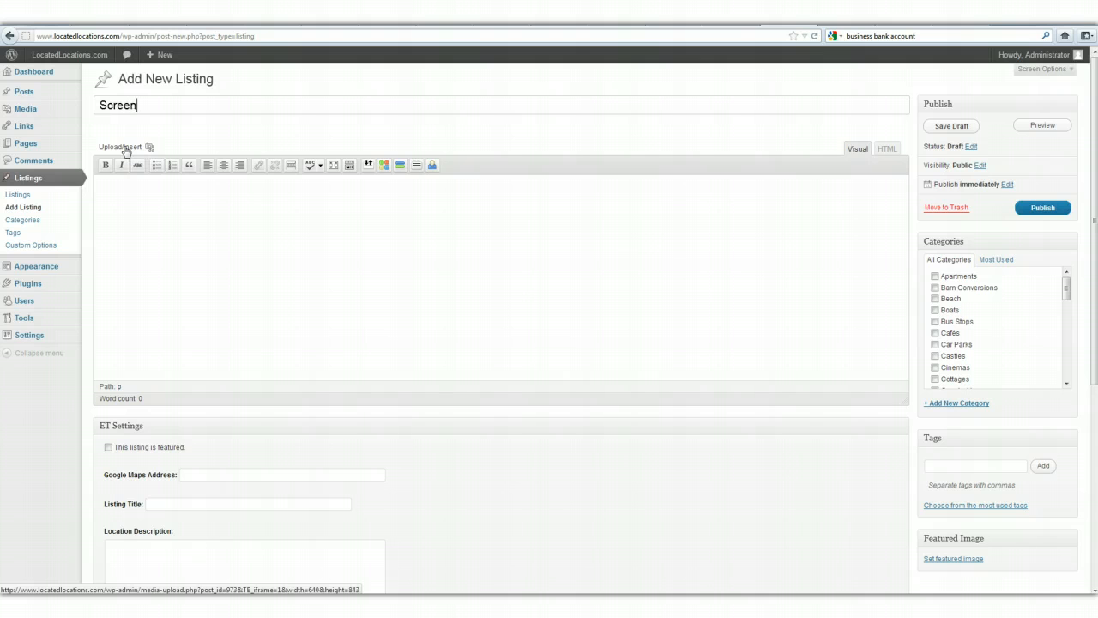
{"action": "type", "text": "cast Listing"}
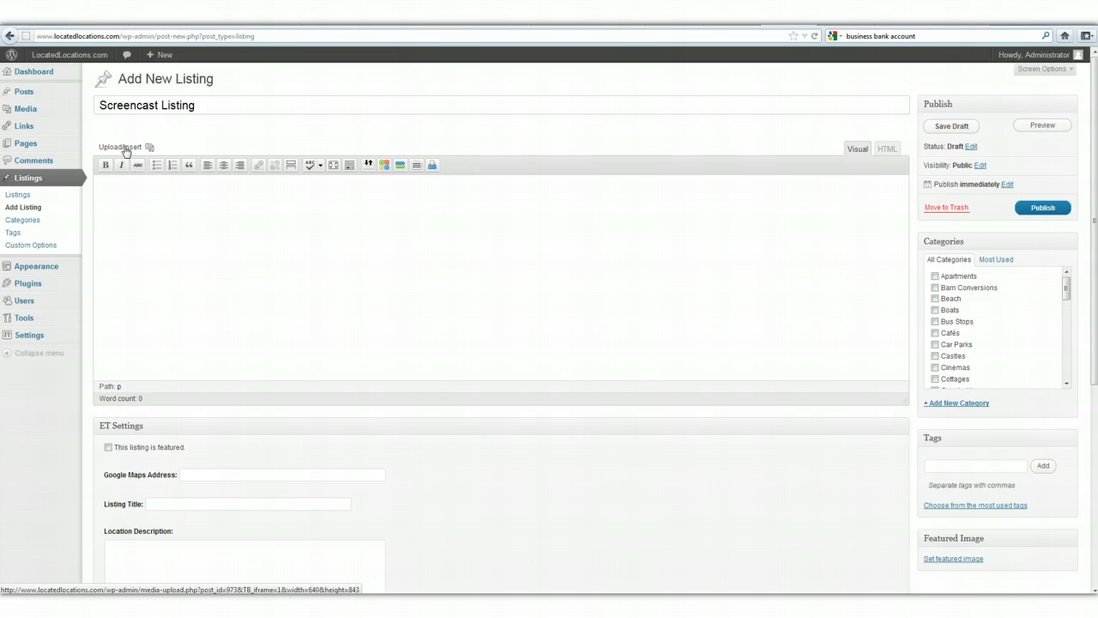
{"action": "left_click", "coordinate": [163, 196]}
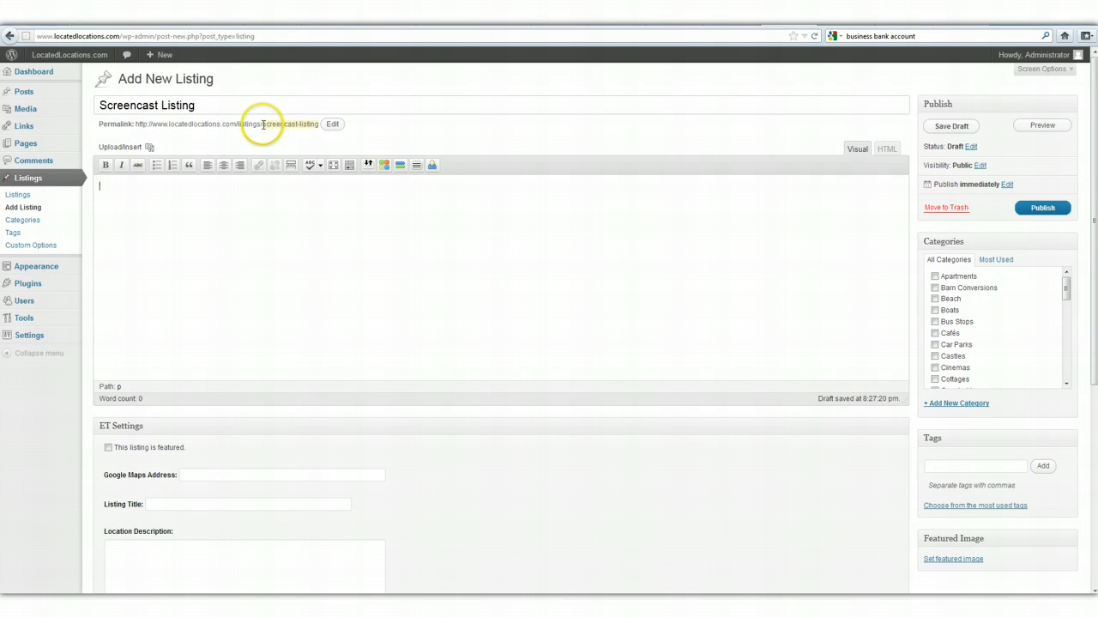
{"action": "left_click_drag", "start_coordinate": [263, 124], "coordinate": [315, 124]}
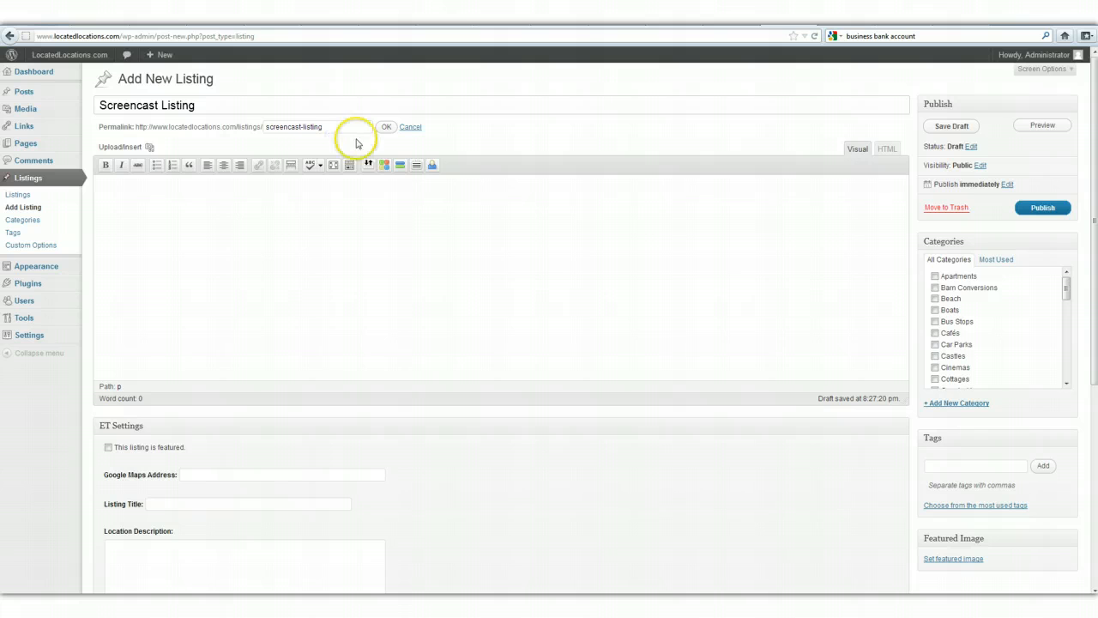
{"action": "left_click", "coordinate": [301, 130]}
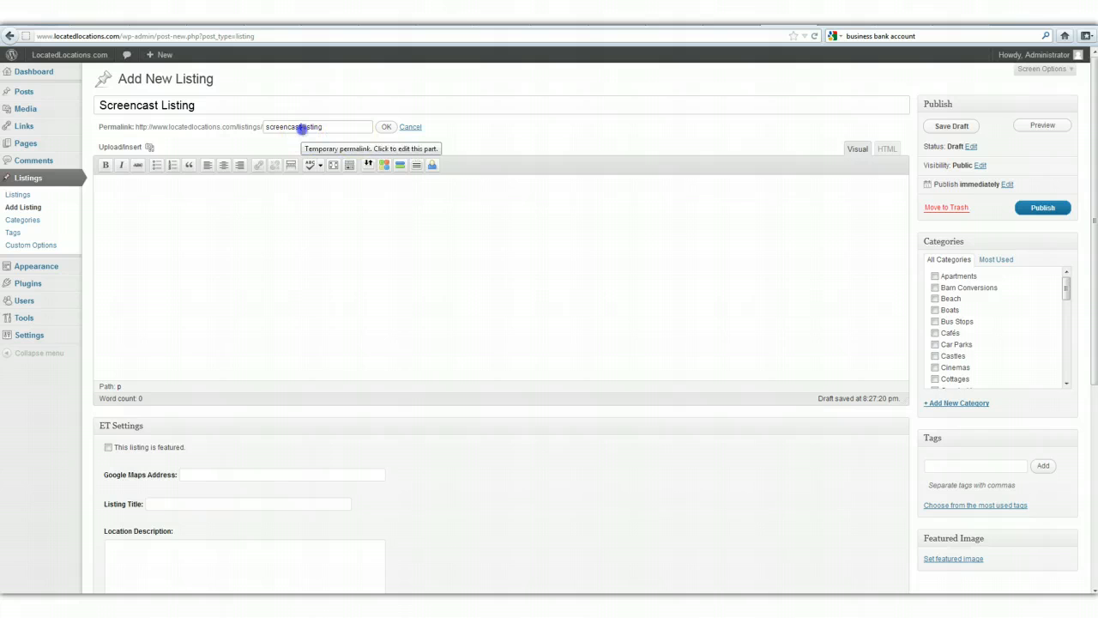
{"action": "left_click", "coordinate": [383, 128]}
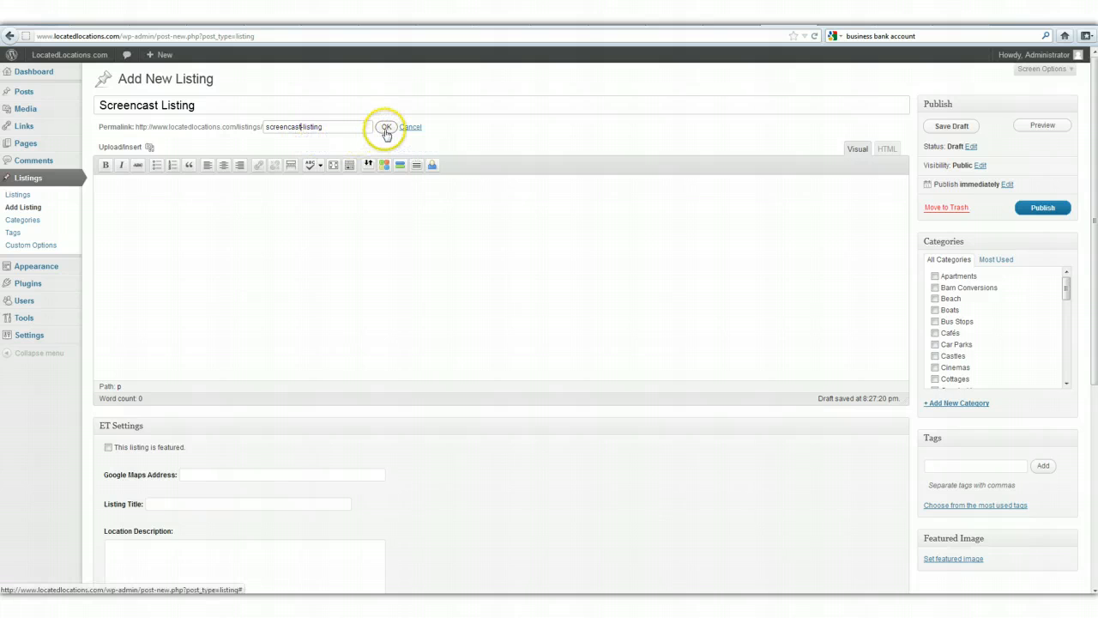
Switch to the Blenheim Palace e-mail, copy its bold description paragraph and paste it into a new Notepad document as plain text.
{"action": "left_click", "coordinate": [221, 227]}
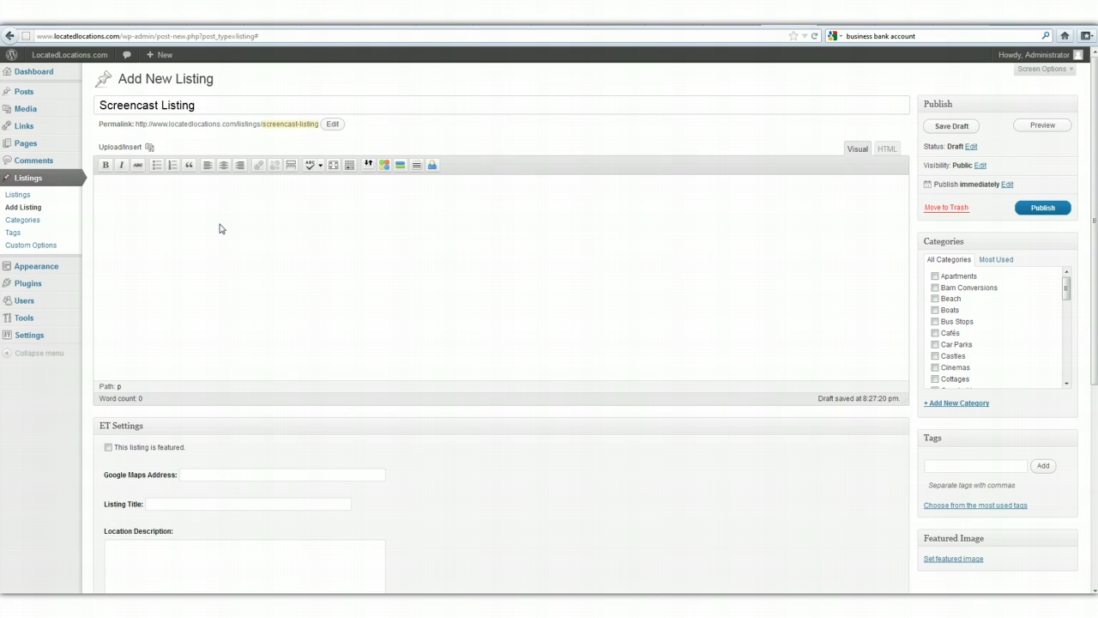
{"action": "left_click", "coordinate": [231, 279]}
{"action": "left_click", "coordinate": [230, 240]}
{"action": "mouse_move", "coordinate": [137, 614]}
{"action": "left_click", "coordinate": [209, 581]}
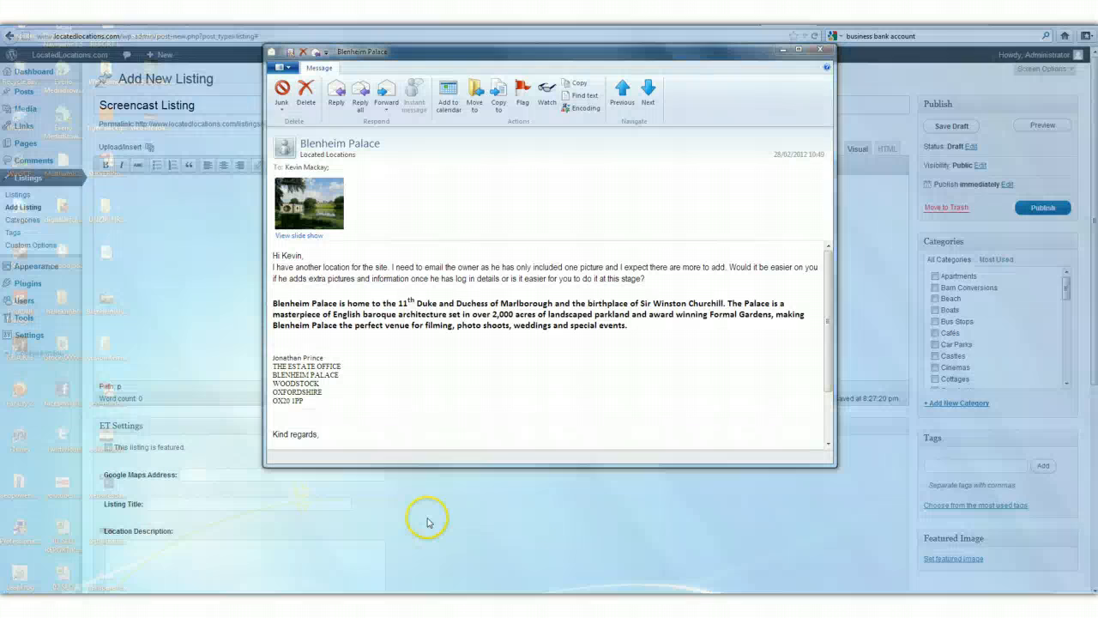
{"action": "left_click", "coordinate": [633, 329]}
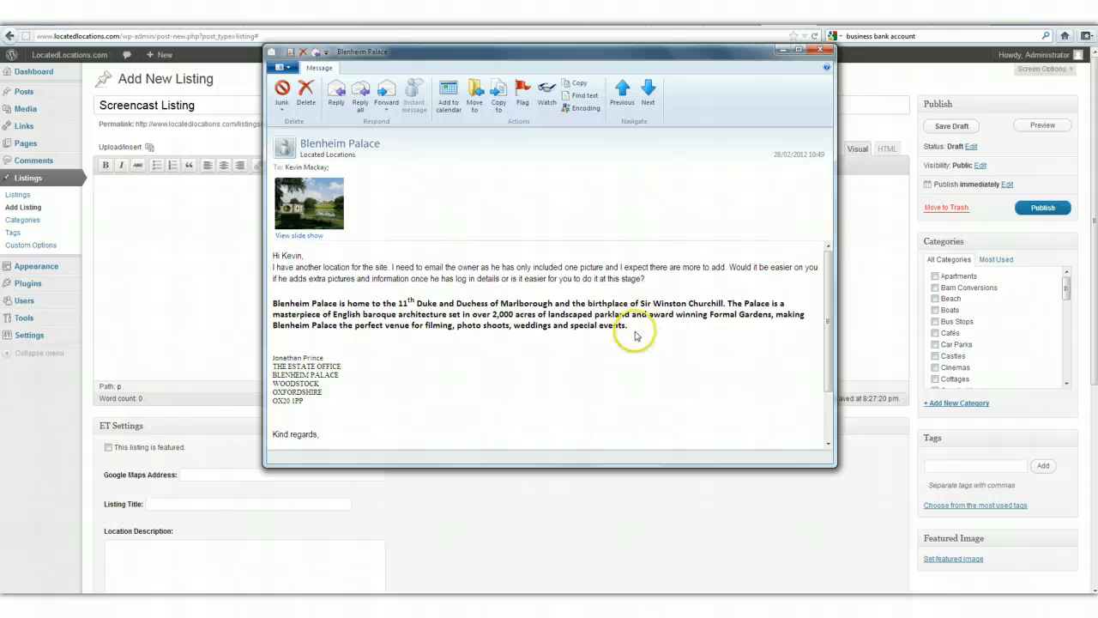
{"action": "left_click_drag", "start_coordinate": [632, 328], "coordinate": [273, 304]}
{"action": "key", "text": "ctrl+c"}
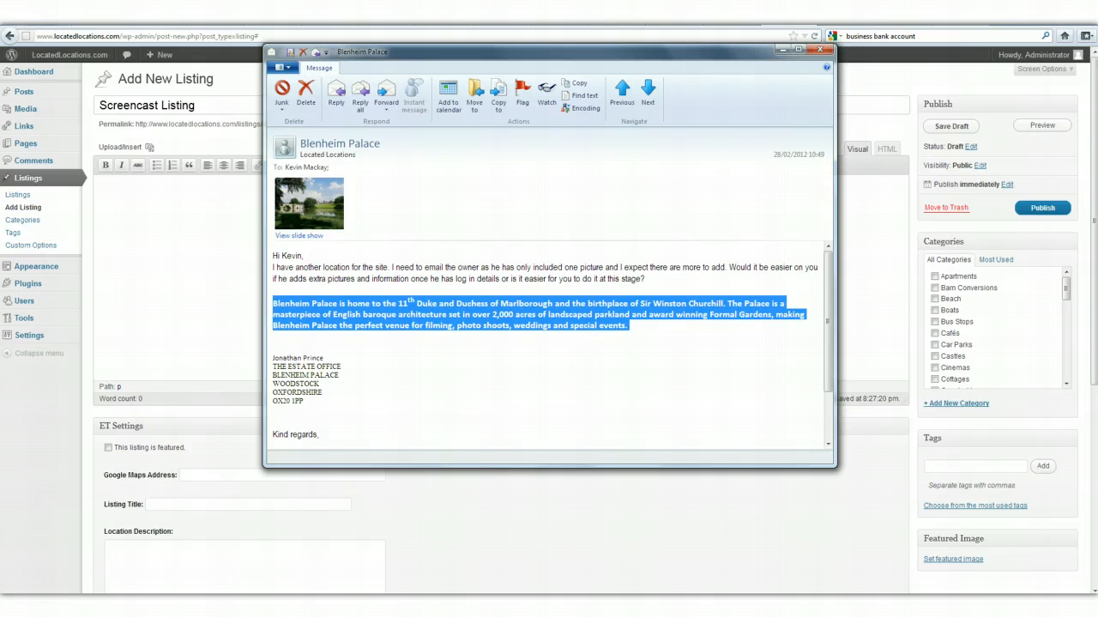
{"action": "left_click", "coordinate": [54, 569]}
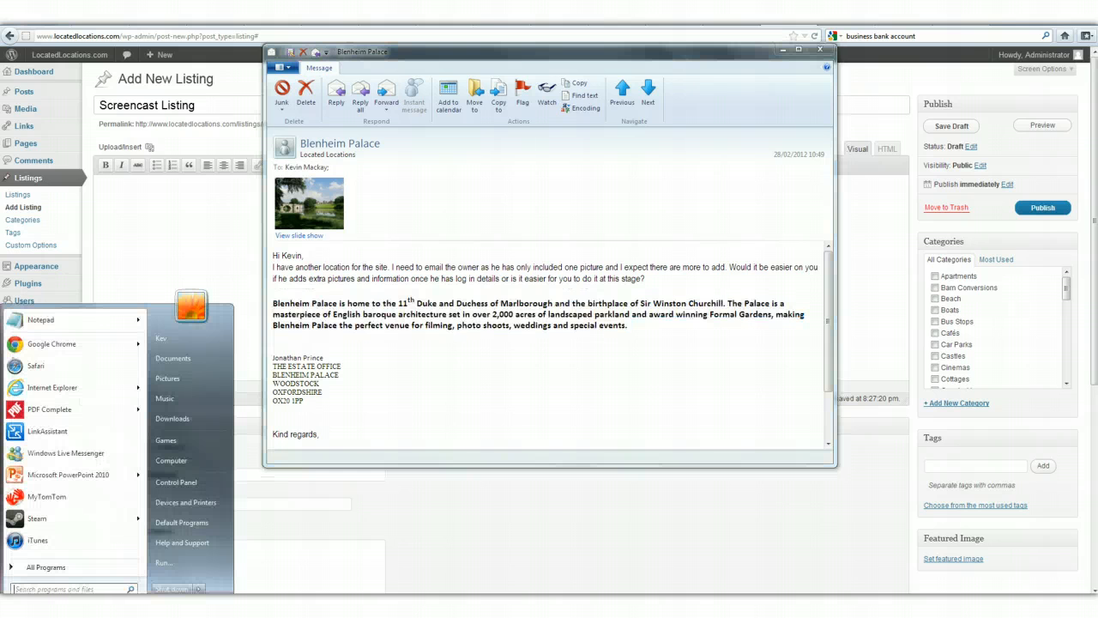
{"action": "left_click", "coordinate": [40, 320]}
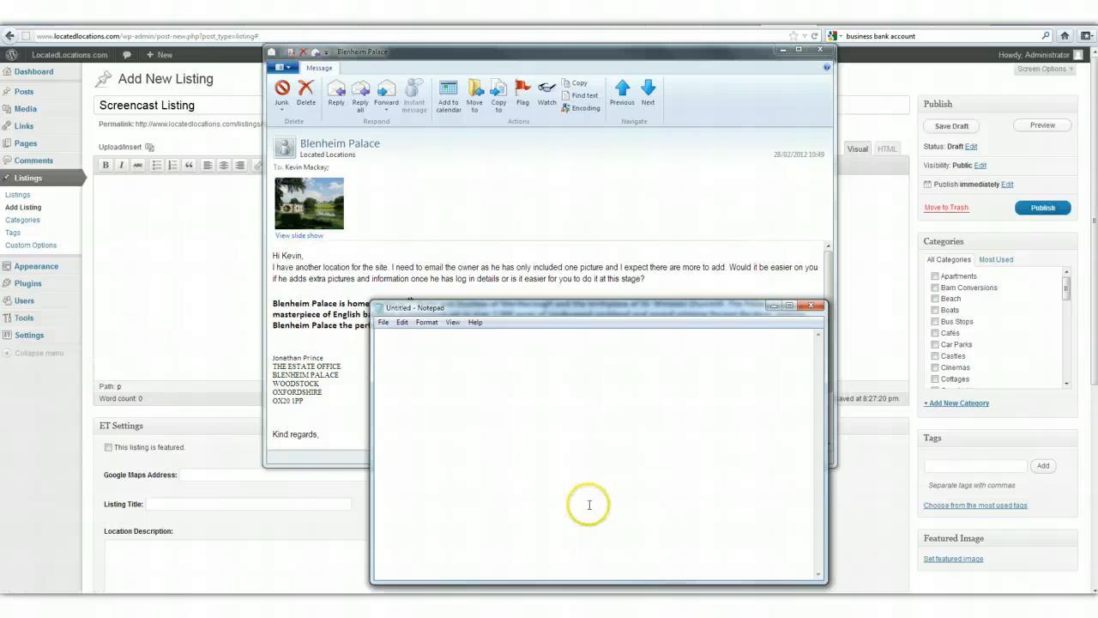
{"action": "key", "text": "ctrl+v"}
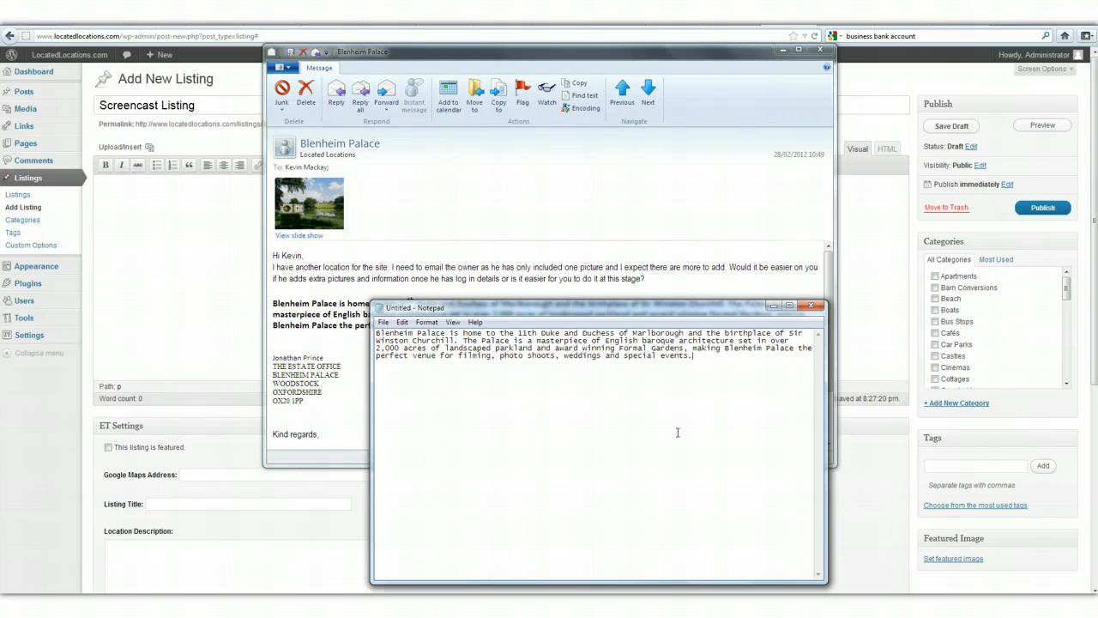
Copy the whole description from Notepad and paste it into the new listing's main content in WordPress.
{"action": "left_click", "coordinate": [657, 436]}
{"action": "key", "text": "ctrl+a"}
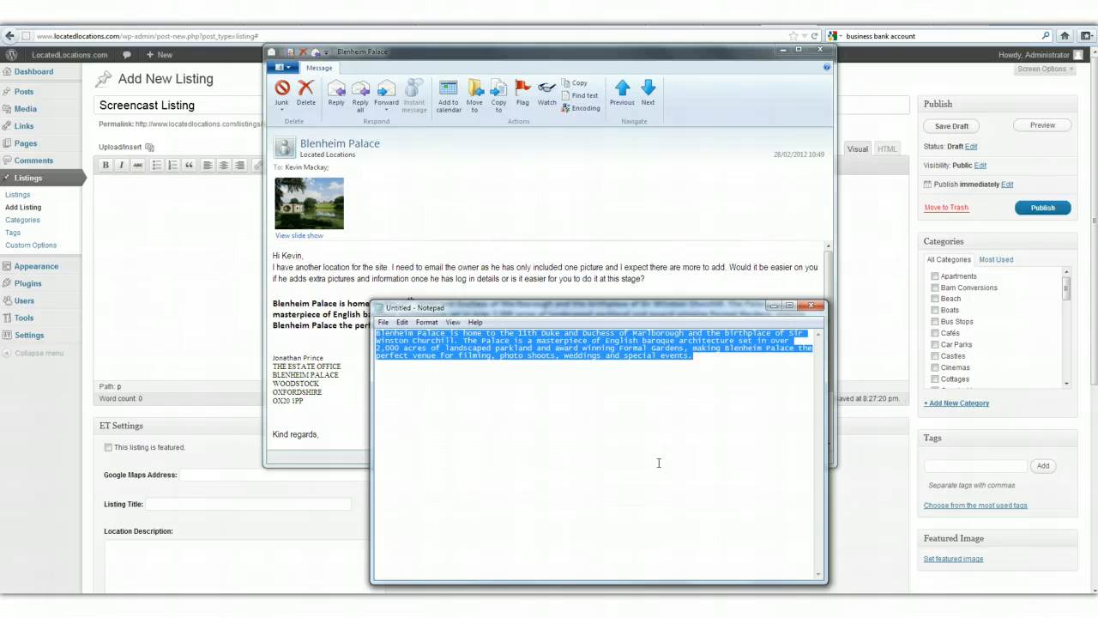
{"action": "left_click", "coordinate": [210, 265]}
{"action": "left_click", "coordinate": [250, 173]}
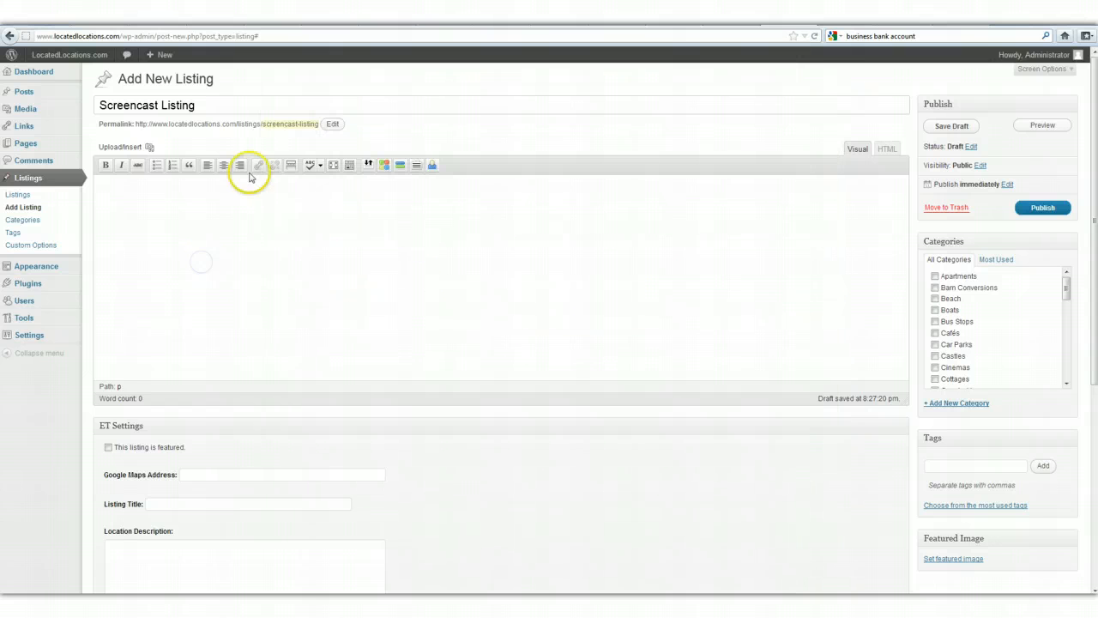
{"action": "left_click", "coordinate": [324, 285]}
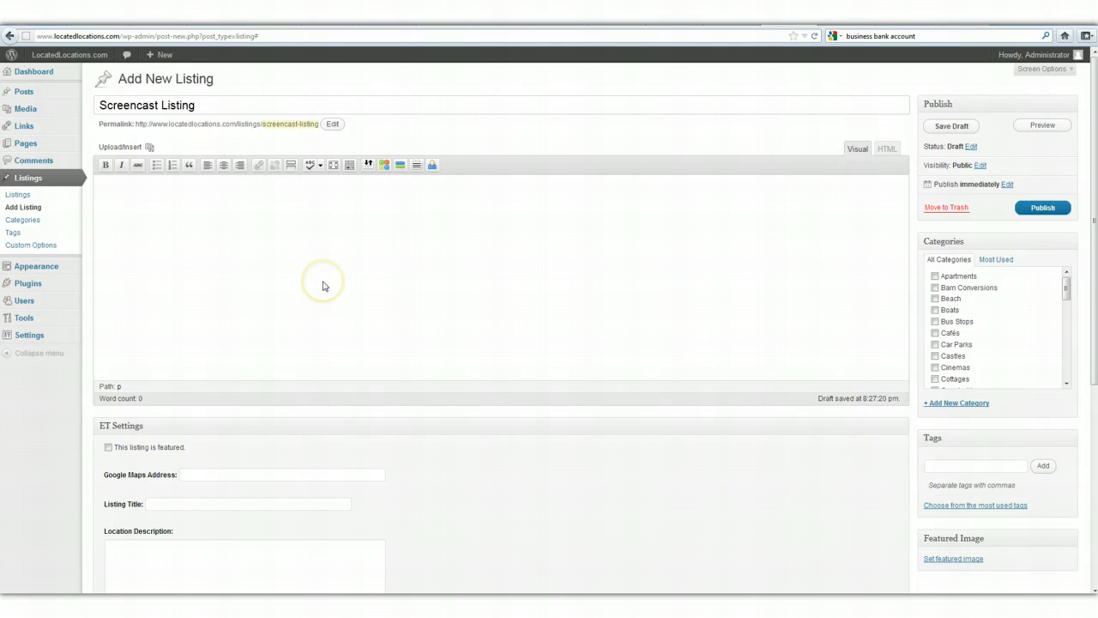
{"action": "key", "text": "ctrl+v"}
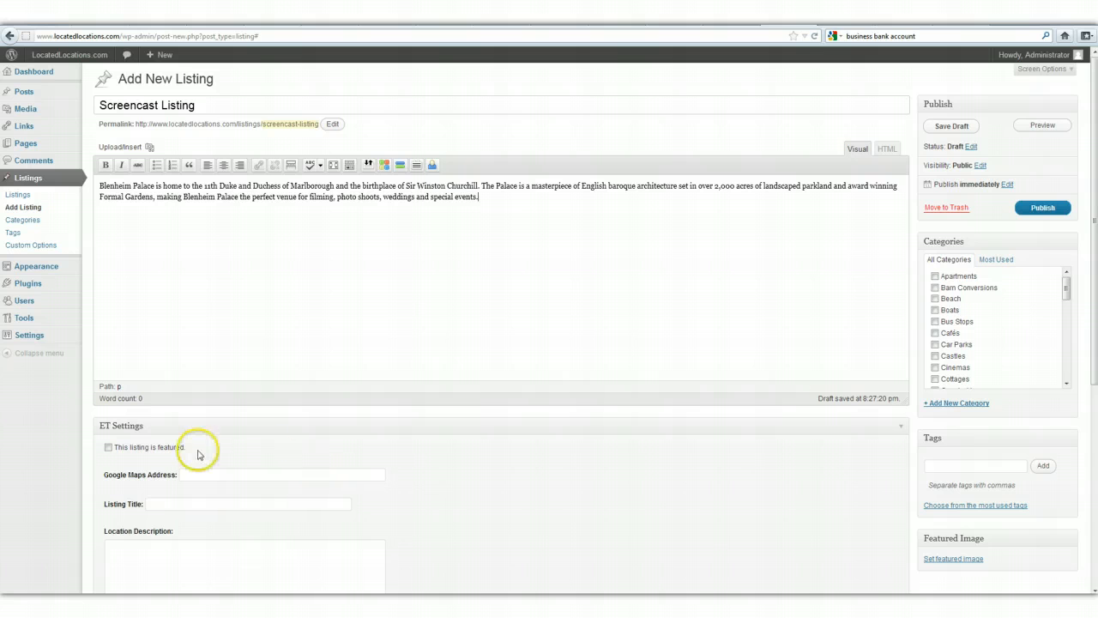
Mark the listing as featured and fill in its Google Maps address with the previously used address starting with "6a".
{"action": "scroll", "coordinate": [200, 451], "scroll_direction": "down", "scroll_amount": 1}
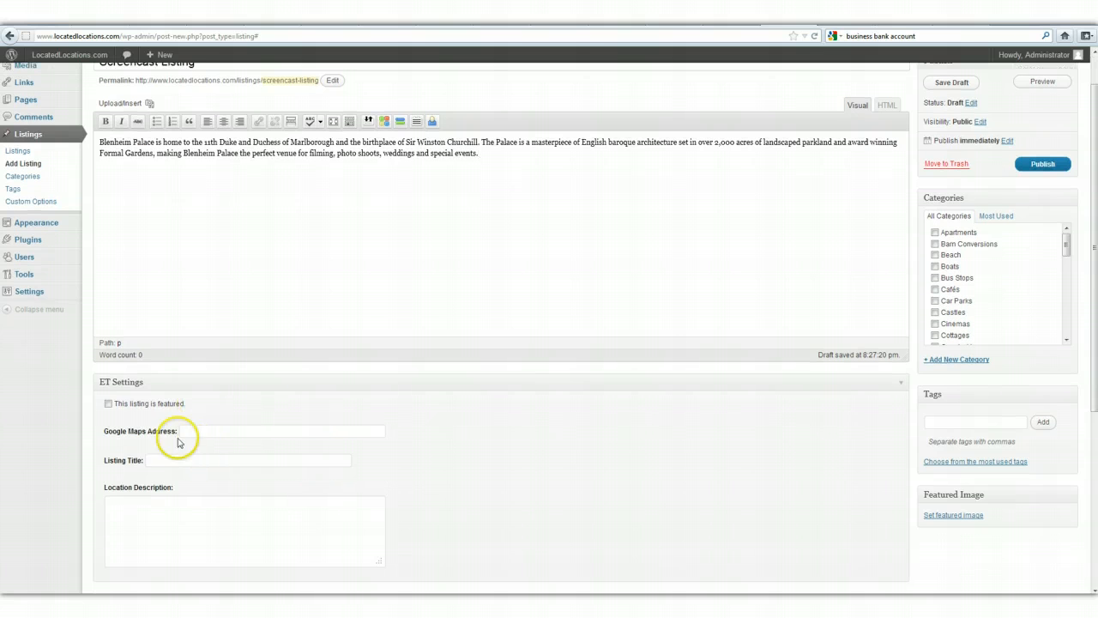
{"action": "left_click", "coordinate": [108, 407]}
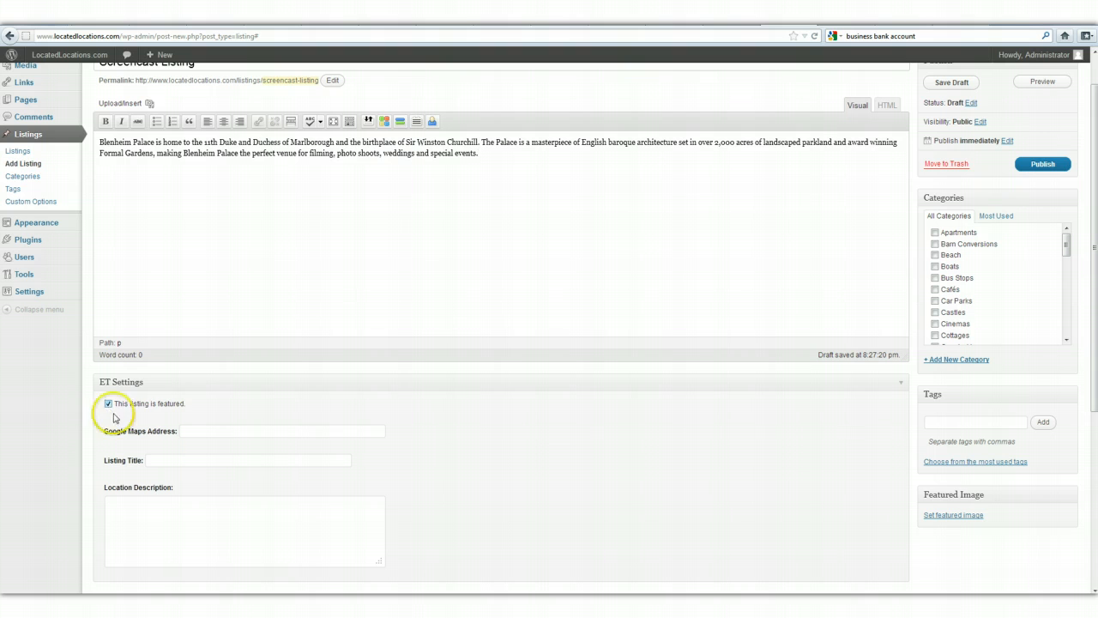
{"action": "left_click", "coordinate": [220, 431]}
{"action": "left_click", "coordinate": [206, 431]}
{"action": "type", "text": "123"}
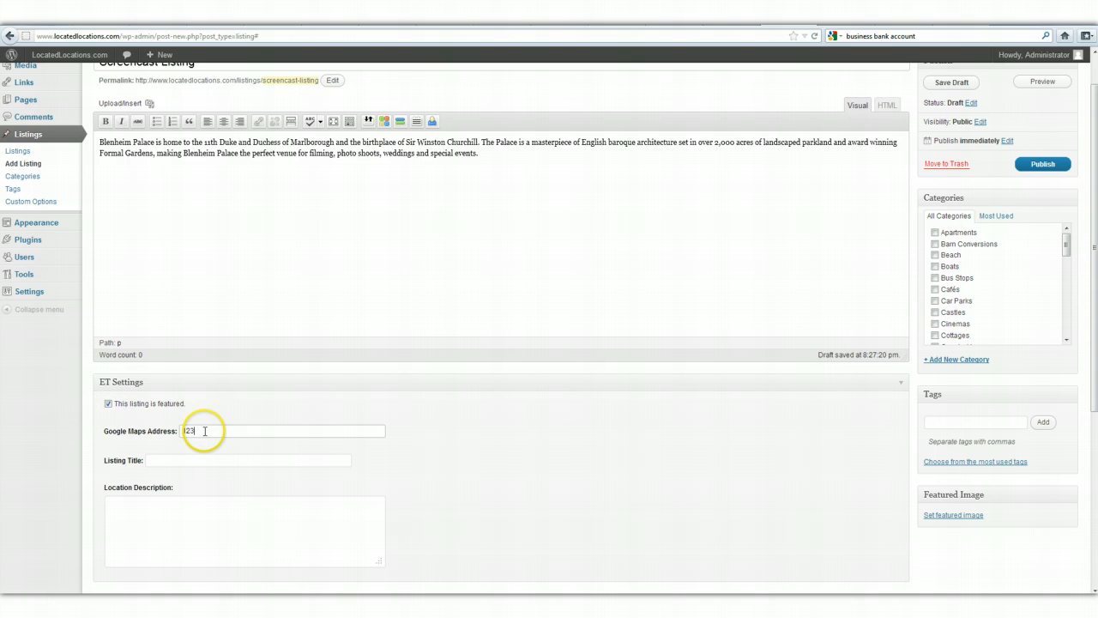
{"action": "left_click", "coordinate": [204, 431]}
{"action": "key", "text": "BackSpace"}
{"action": "type", "text": "6a"}
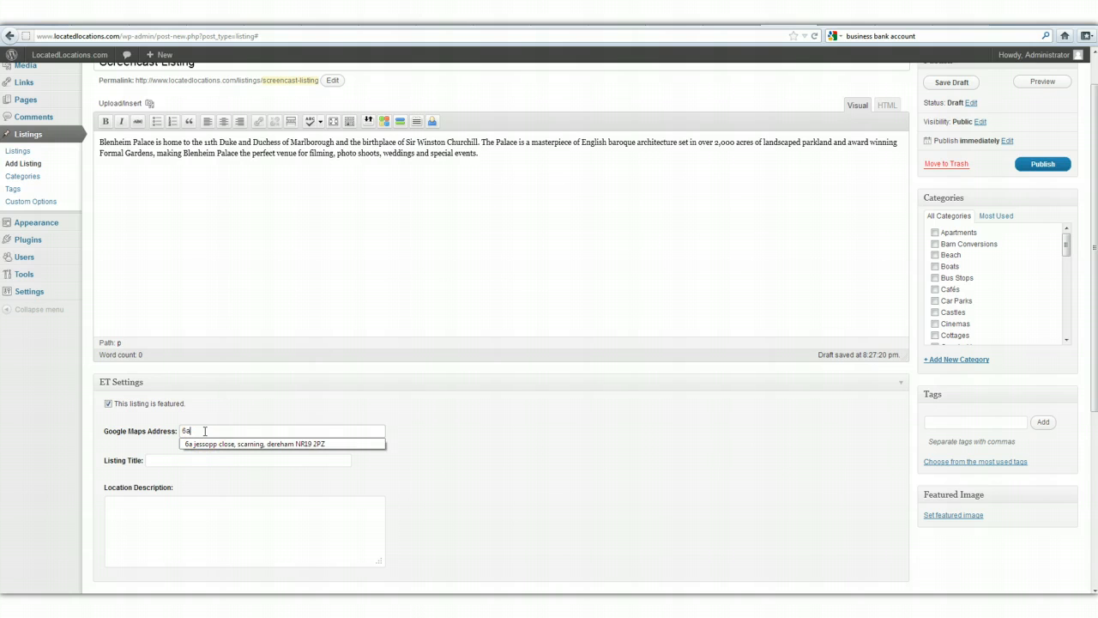
{"action": "left_click", "coordinate": [199, 443]}
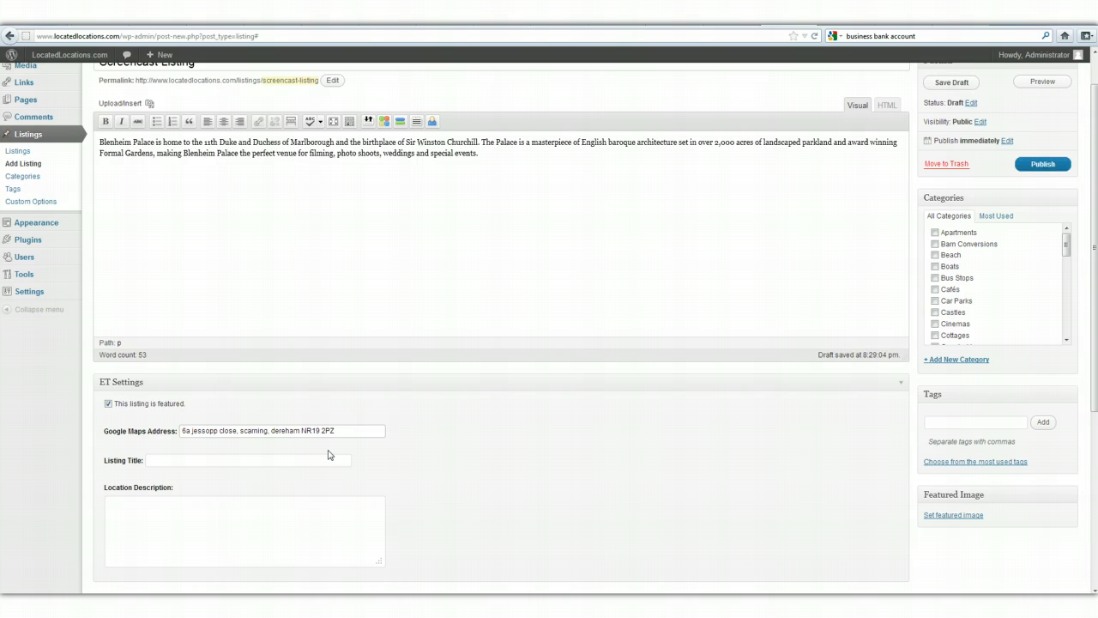
Set the Listing Title in the ET Settings to "Screencast Listing".
{"action": "left_click", "coordinate": [303, 460]}
{"action": "left_click", "coordinate": [303, 459]}
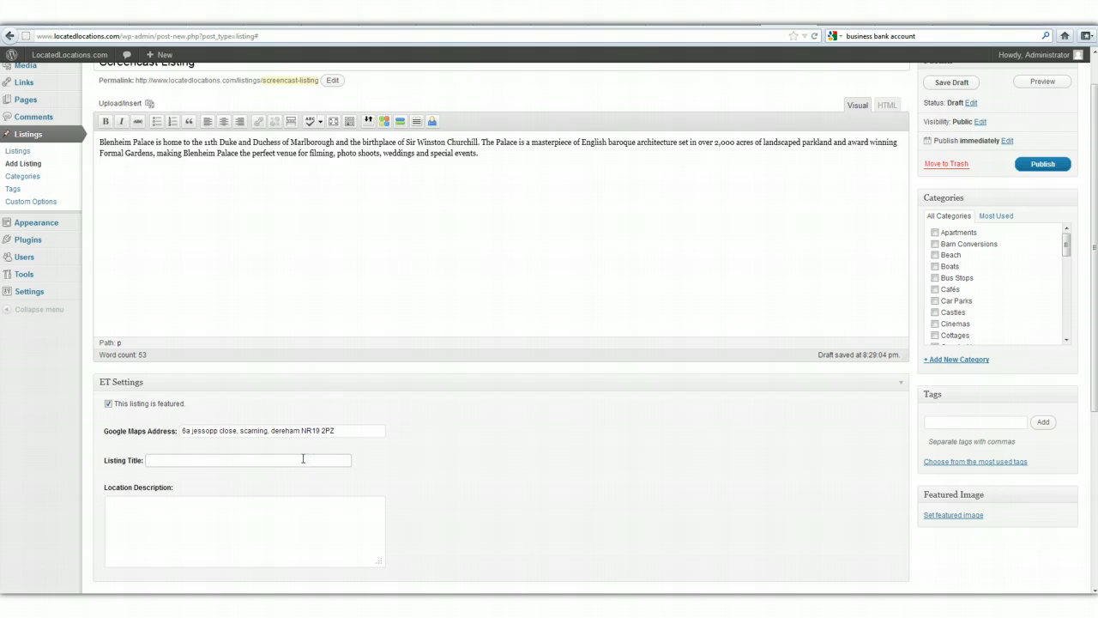
{"action": "type", "text": "Scr"}
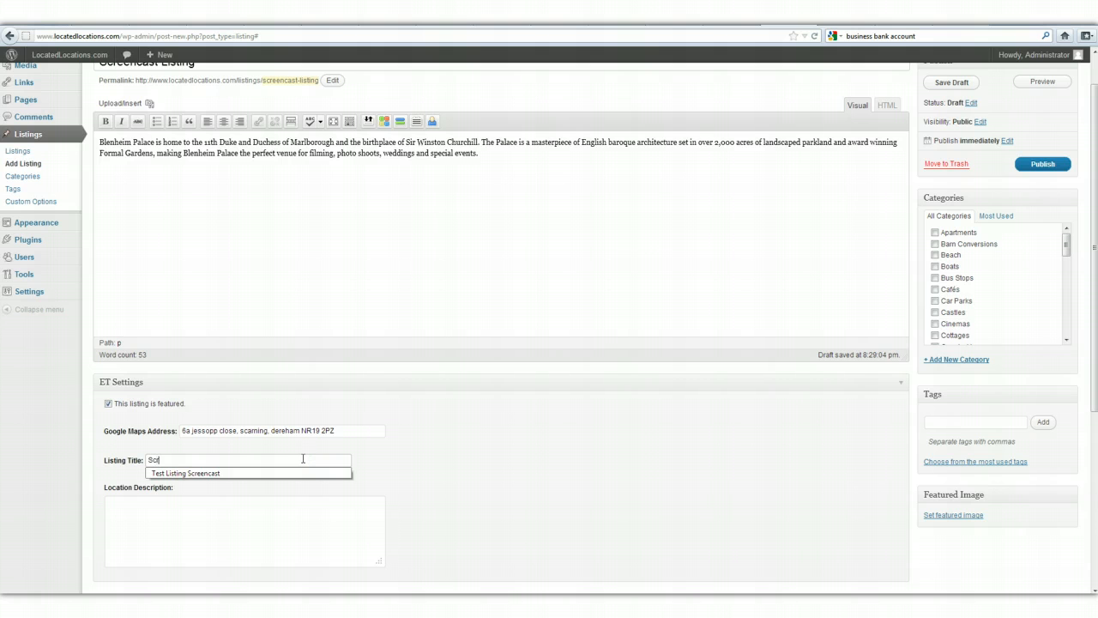
{"action": "type", "text": "eencast Lis"}
{"action": "type", "text": "tingn"}
{"action": "key", "text": "BackSpace"}
{"action": "type", "text": "ng"}
Copy the first sentence of the listing's main content into the Location Description.
{"action": "left_click", "coordinate": [267, 526]}
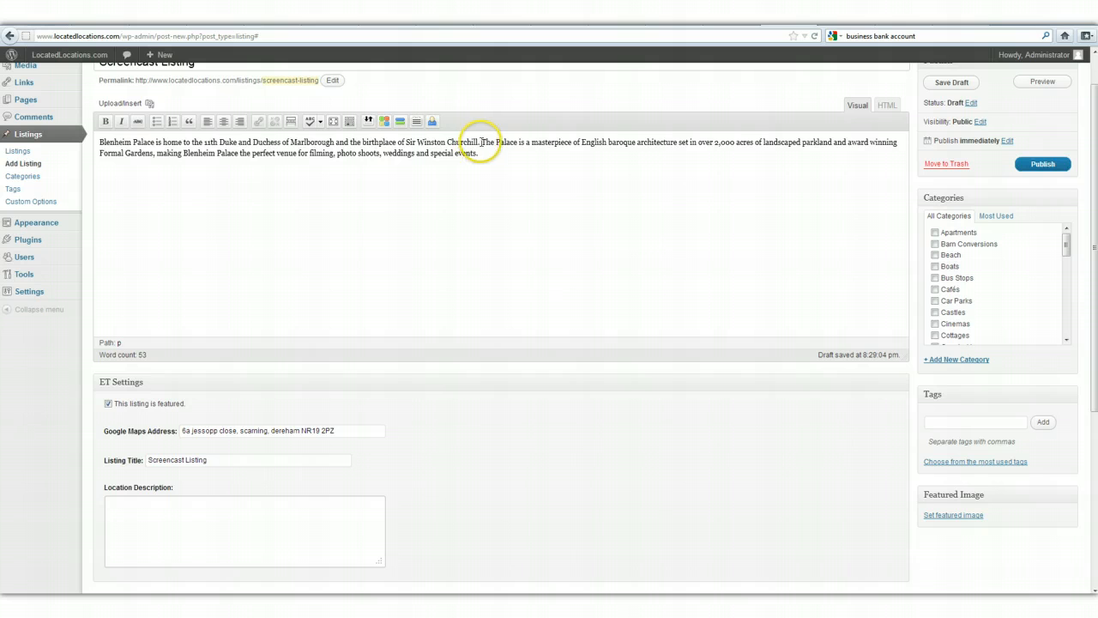
{"action": "left_click_drag", "start_coordinate": [480, 142], "coordinate": [88, 142]}
{"action": "key", "text": "ctrl+c"}
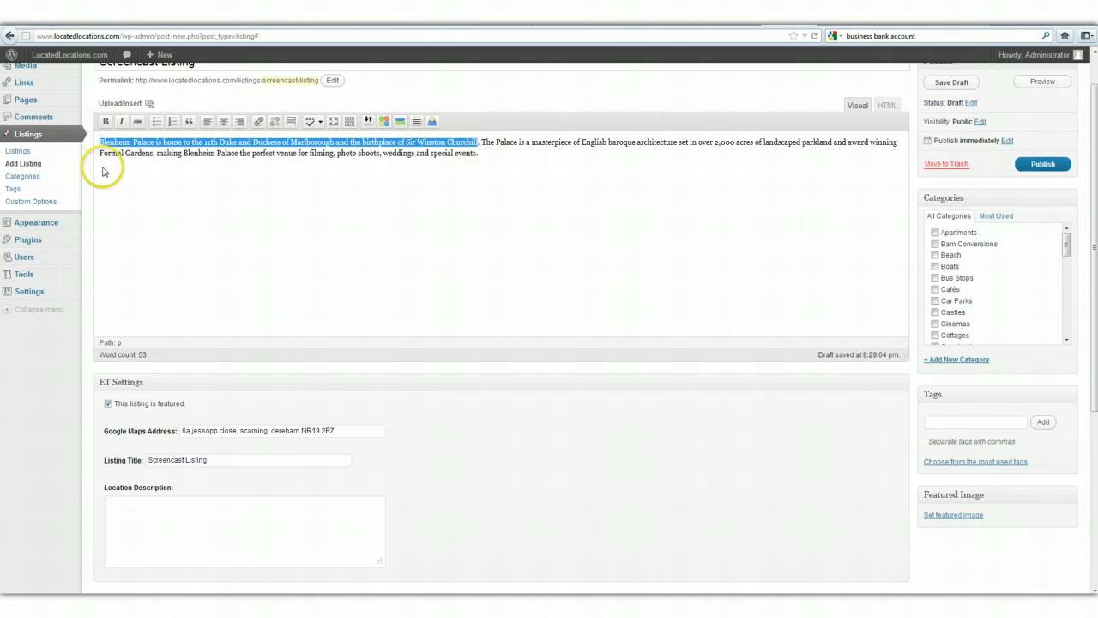
{"action": "left_click", "coordinate": [164, 532]}
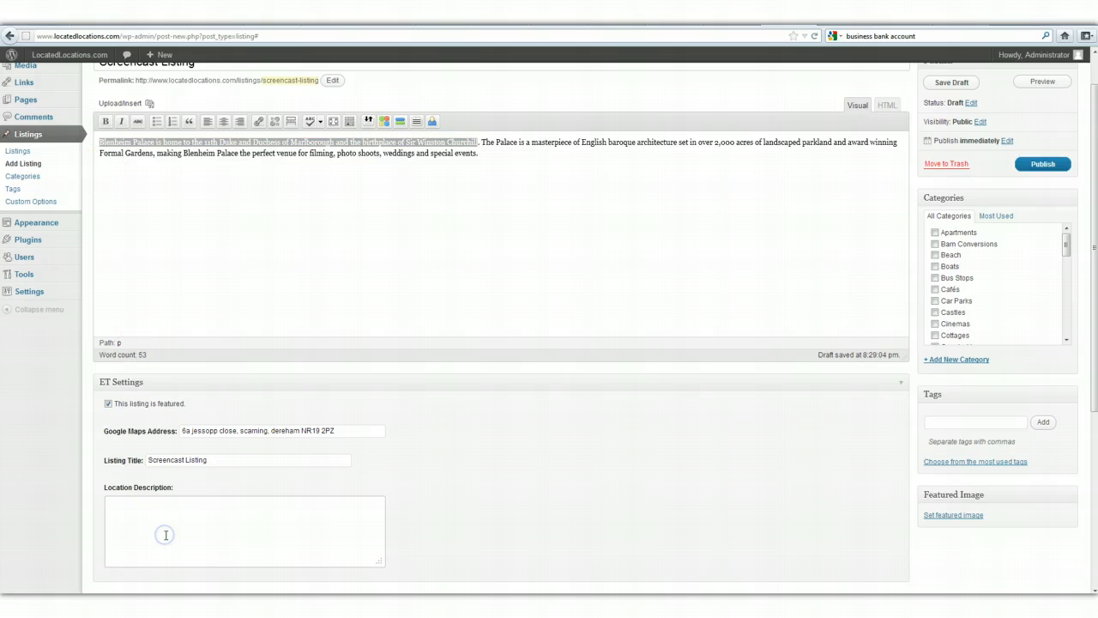
{"action": "key", "text": "ctrl+v"}
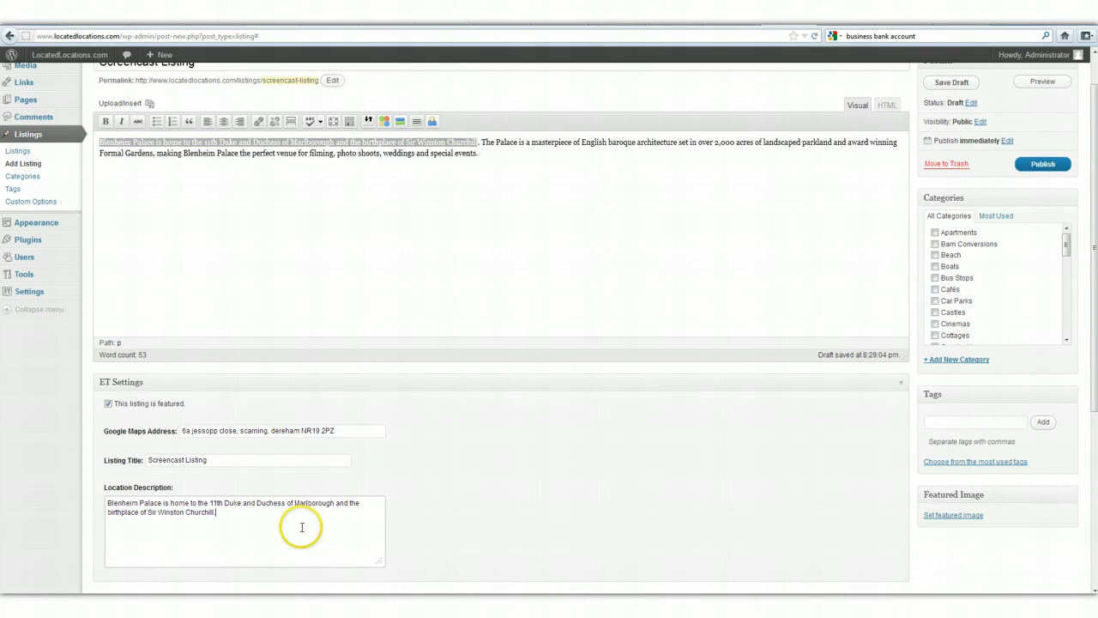
{"action": "left_click", "coordinate": [512, 490]}
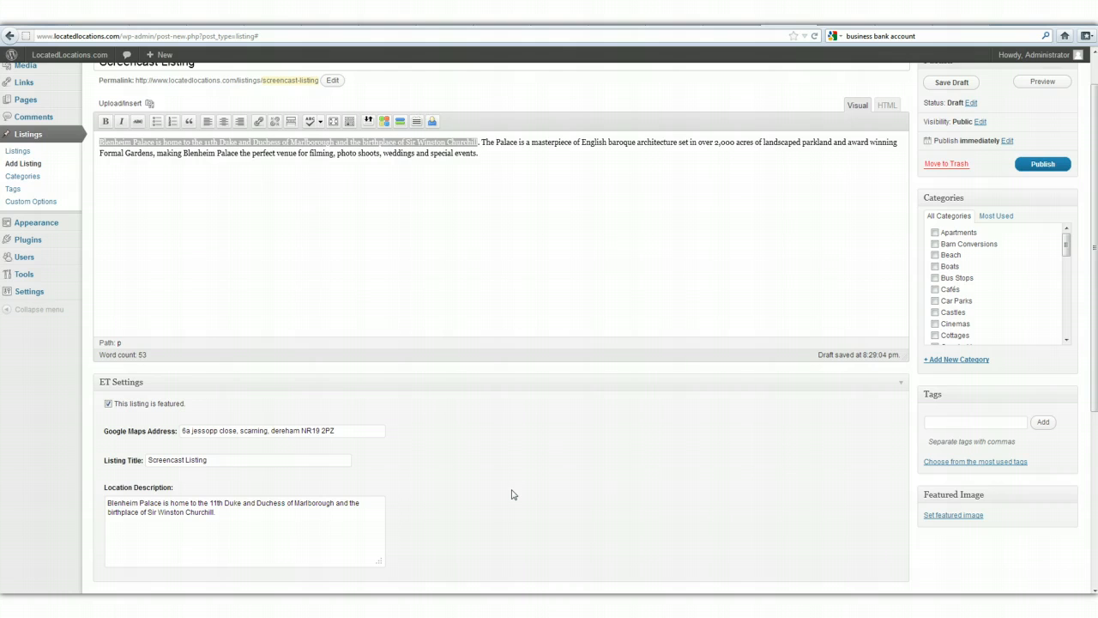
Add an email_address custom field to the listing, with the contact's e-mail as its value.
{"action": "scroll", "coordinate": [513, 494], "scroll_direction": "down", "scroll_amount": 5}
{"action": "scroll", "coordinate": [512, 495], "scroll_direction": "down", "scroll_amount": 1}
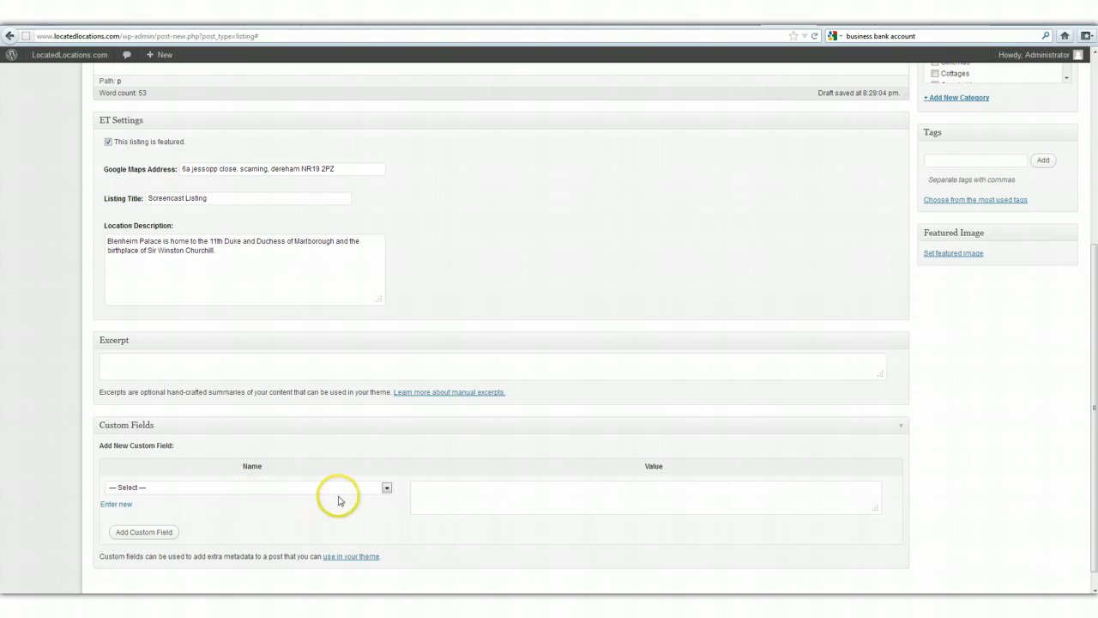
{"action": "left_click", "coordinate": [388, 489]}
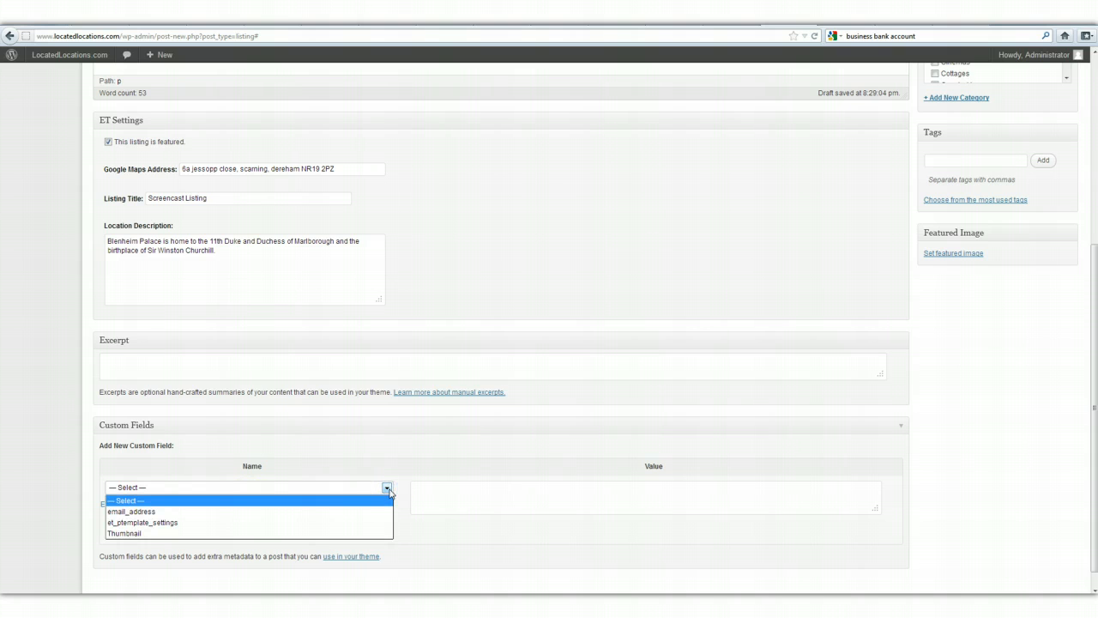
{"action": "left_click", "coordinate": [357, 511]}
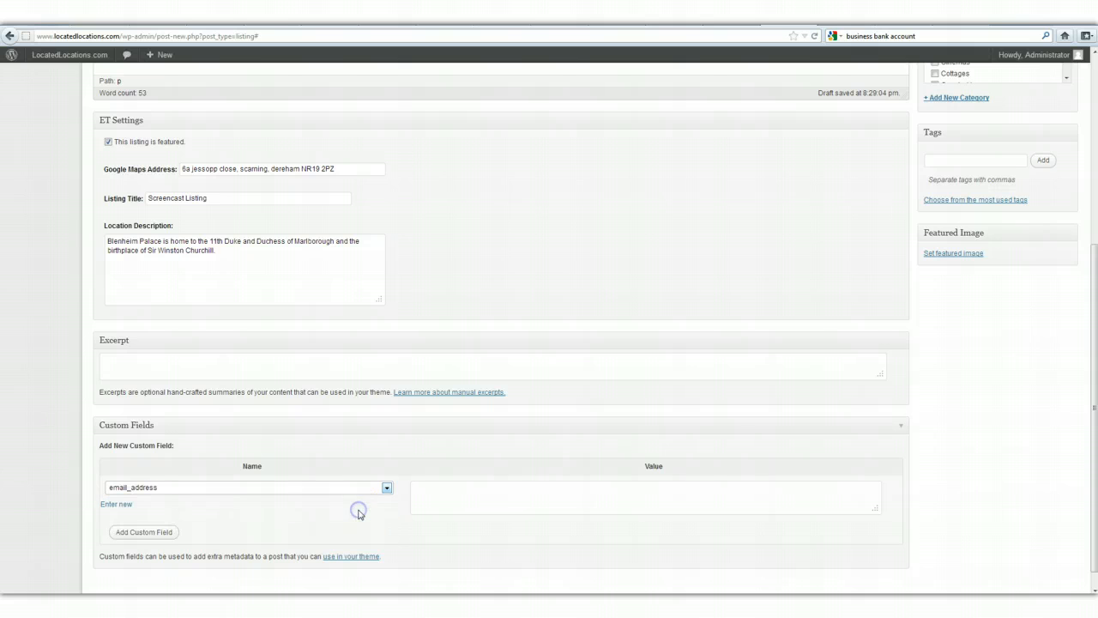
{"action": "left_click", "coordinate": [436, 493]}
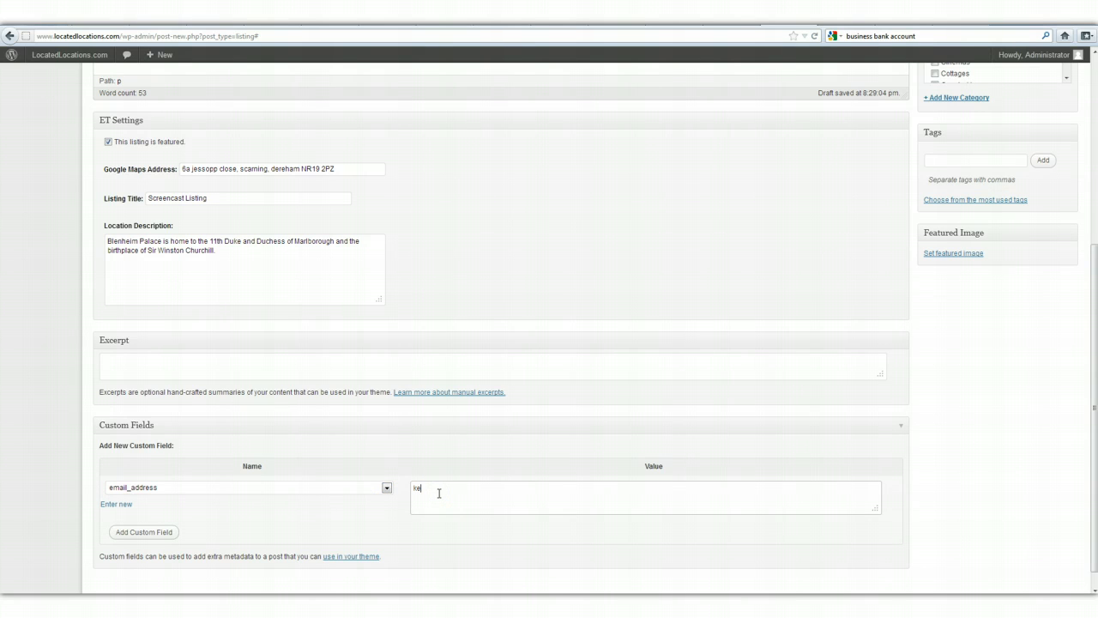
{"action": "left_click", "coordinate": [144, 532]}
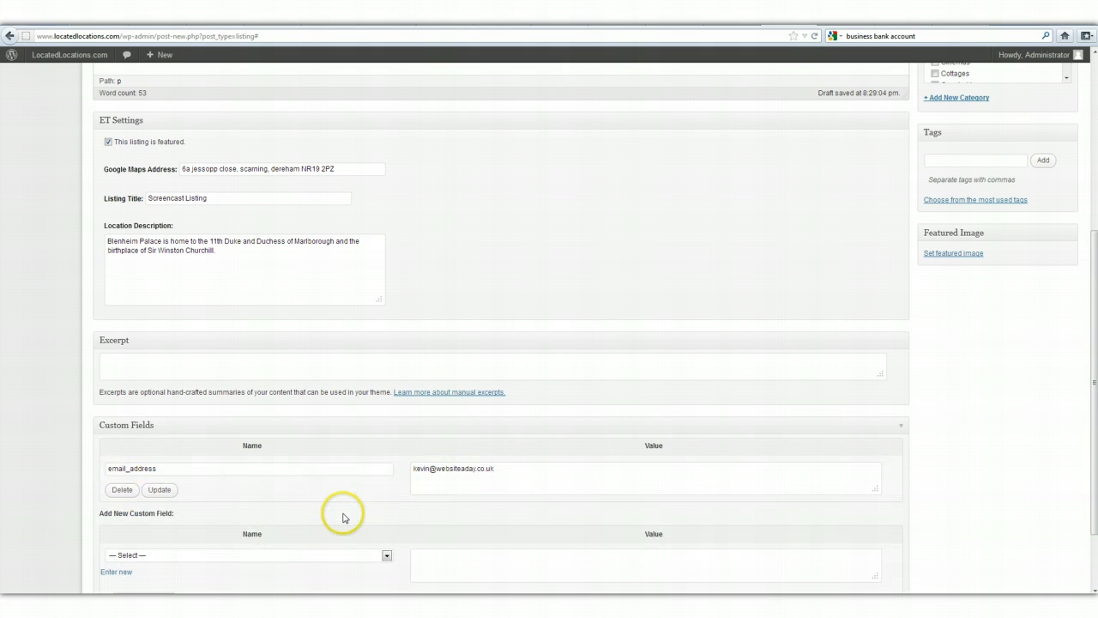
{"action": "left_click", "coordinate": [386, 555]}
{"action": "left_click", "coordinate": [367, 537]}
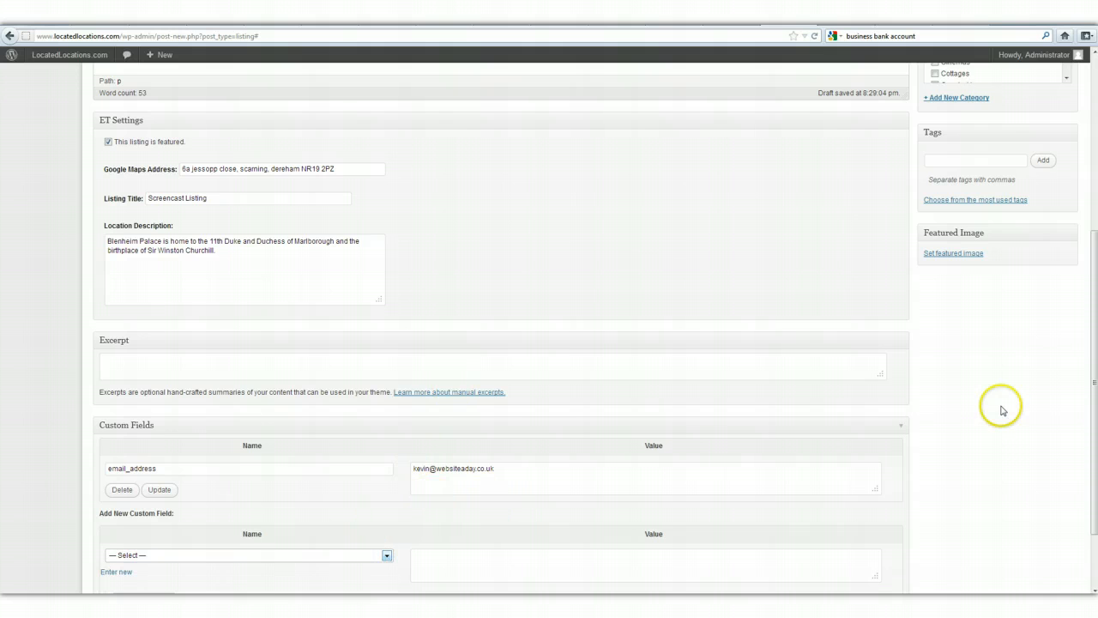
Upload the Blenheim-Palace picture from the computer for the listing's featured image.
{"action": "scroll", "coordinate": [1001, 410], "scroll_direction": "up", "scroll_amount": 5}
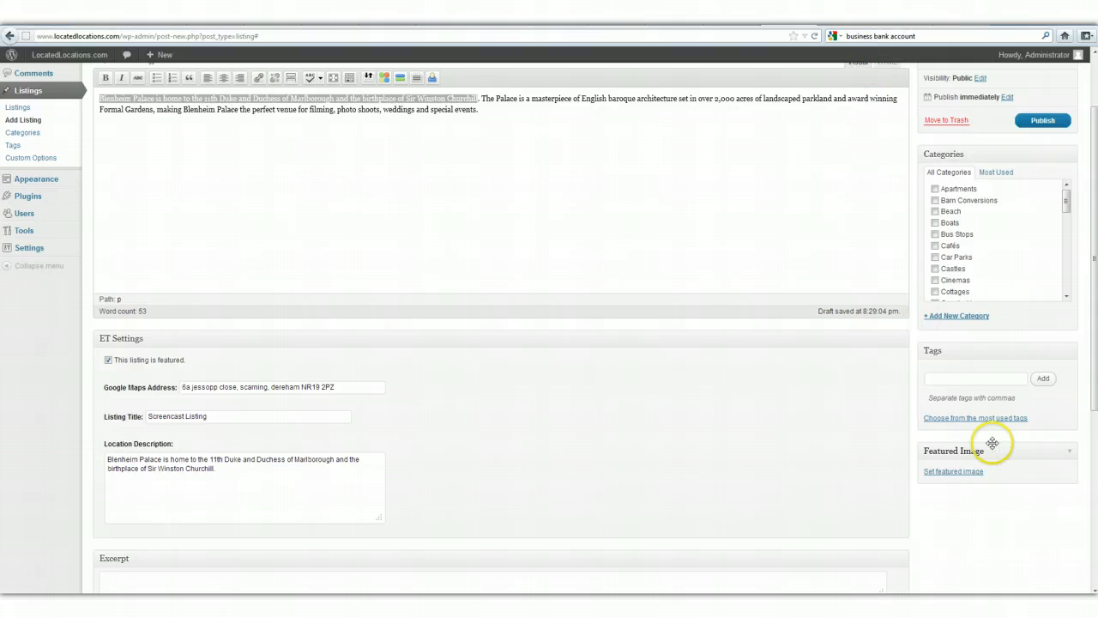
{"action": "left_click", "coordinate": [833, 17]}
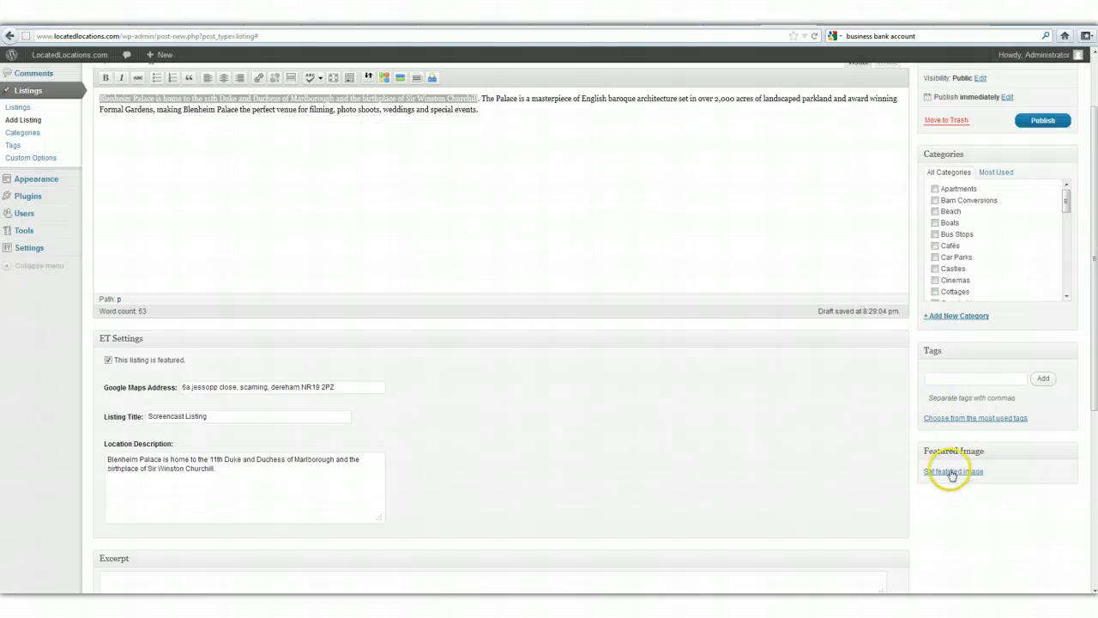
{"action": "left_click", "coordinate": [953, 473]}
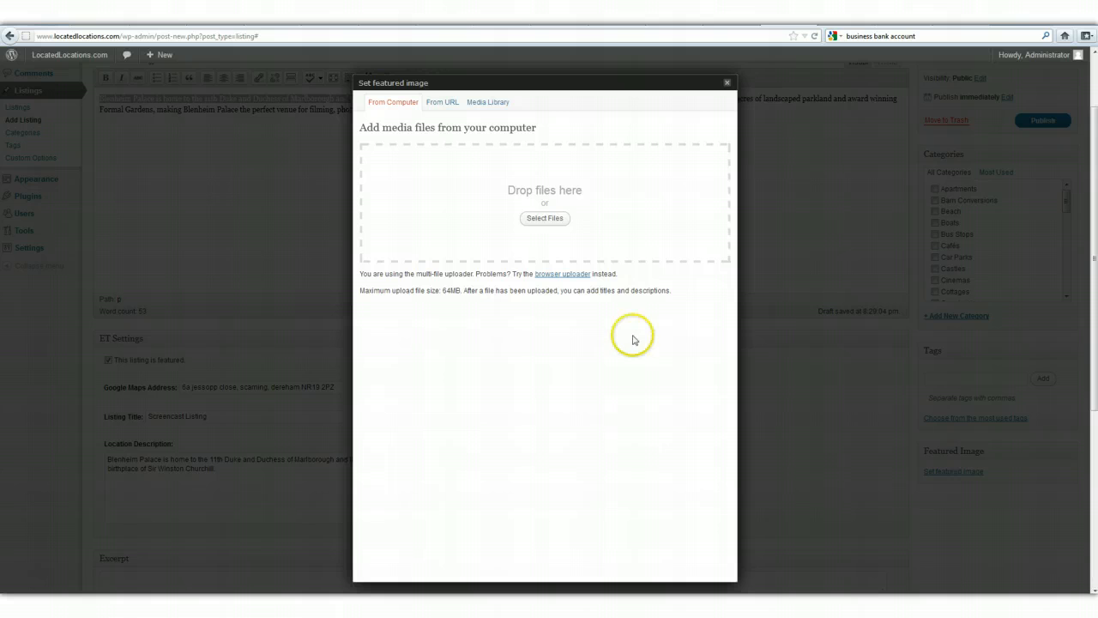
{"action": "left_click", "coordinate": [542, 217]}
{"action": "left_click_drag", "start_coordinate": [536, 127], "coordinate": [539, 183]}
{"action": "double_click", "coordinate": [256, 177]}
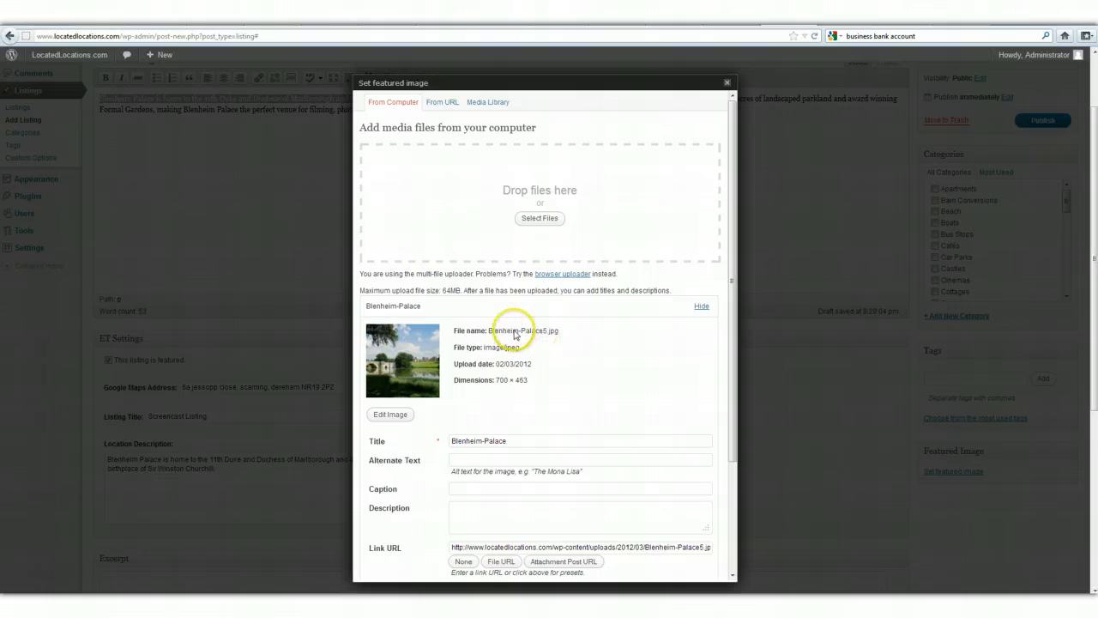
Set the uploaded picture's title and alternate text to "Blenheim Palace" and use it as the featured image.
{"action": "left_click", "coordinate": [482, 441]}
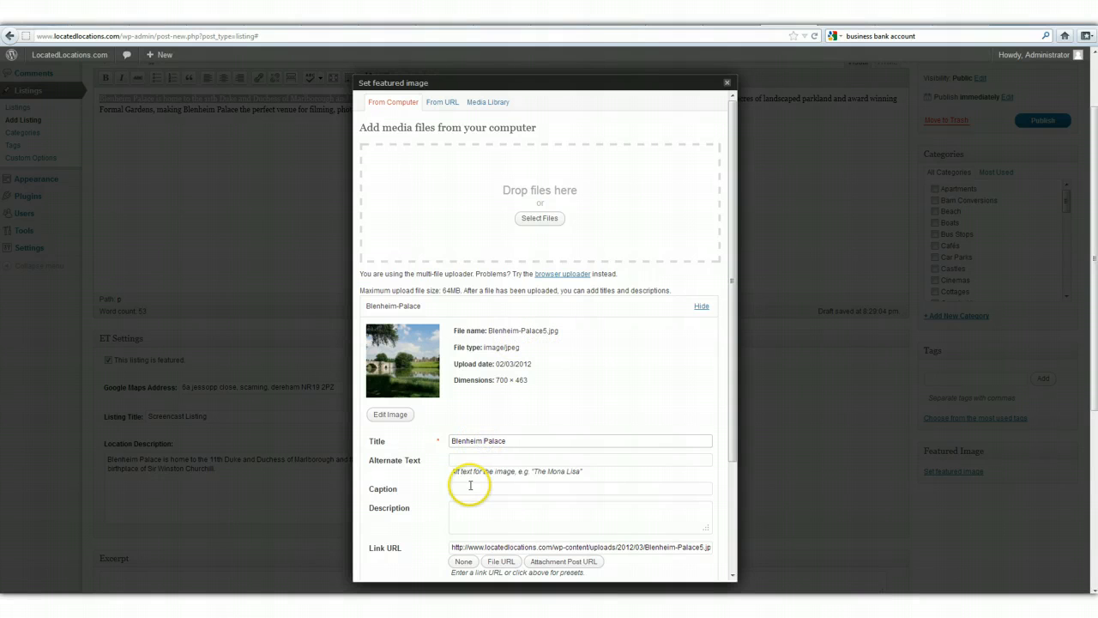
{"action": "left_click", "coordinate": [450, 459]}
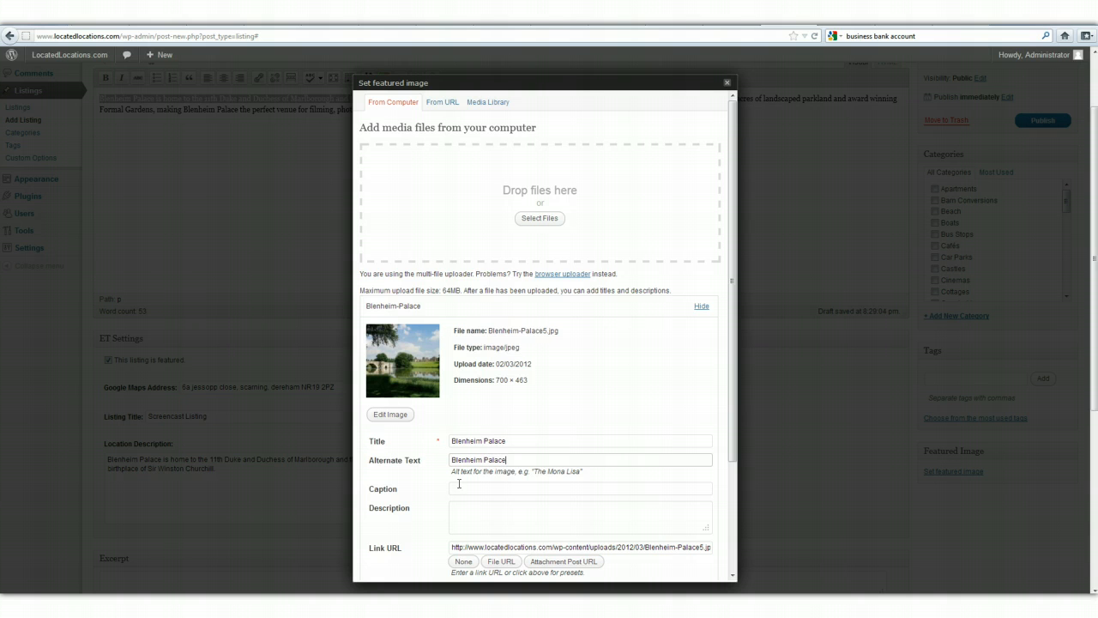
{"action": "scroll", "coordinate": [459, 483], "scroll_direction": "down", "scroll_amount": 4}
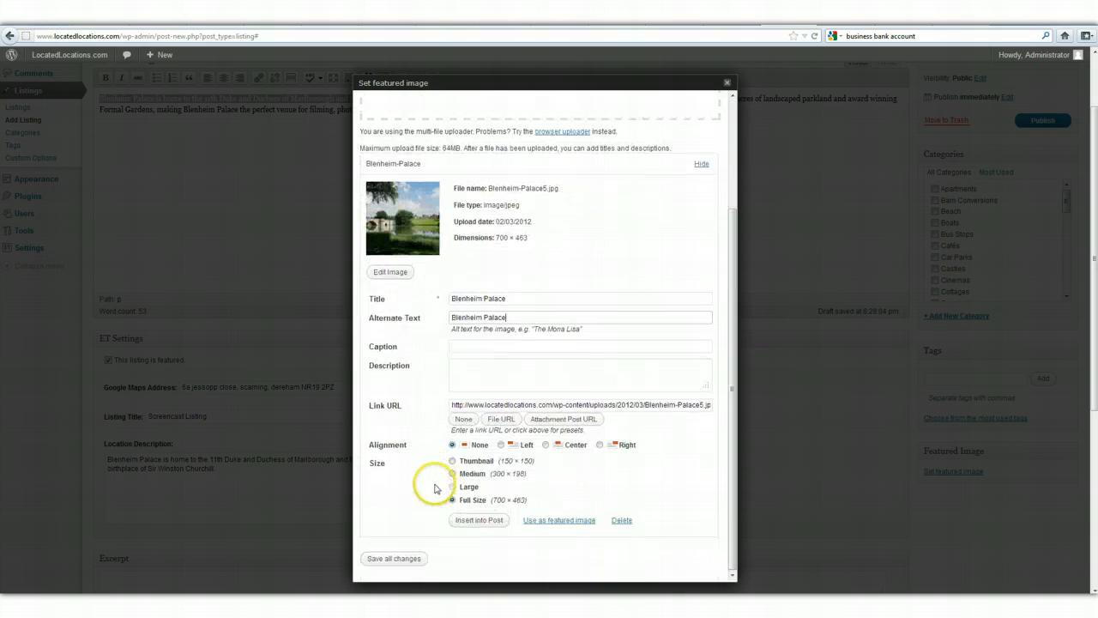
{"action": "left_click", "coordinate": [554, 525]}
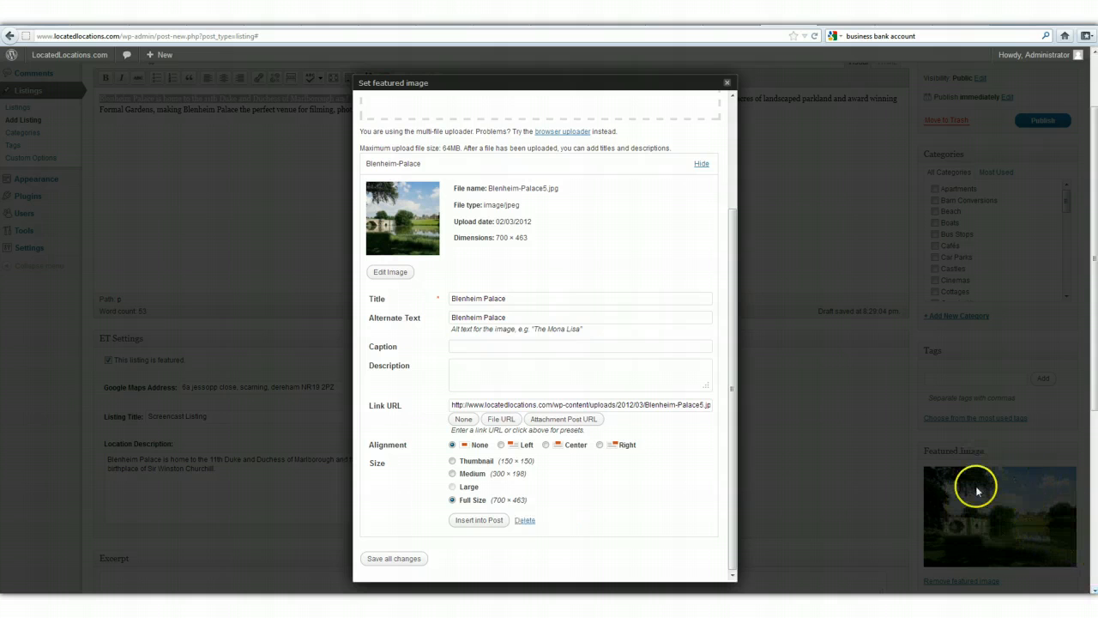
{"action": "left_click", "coordinate": [727, 83]}
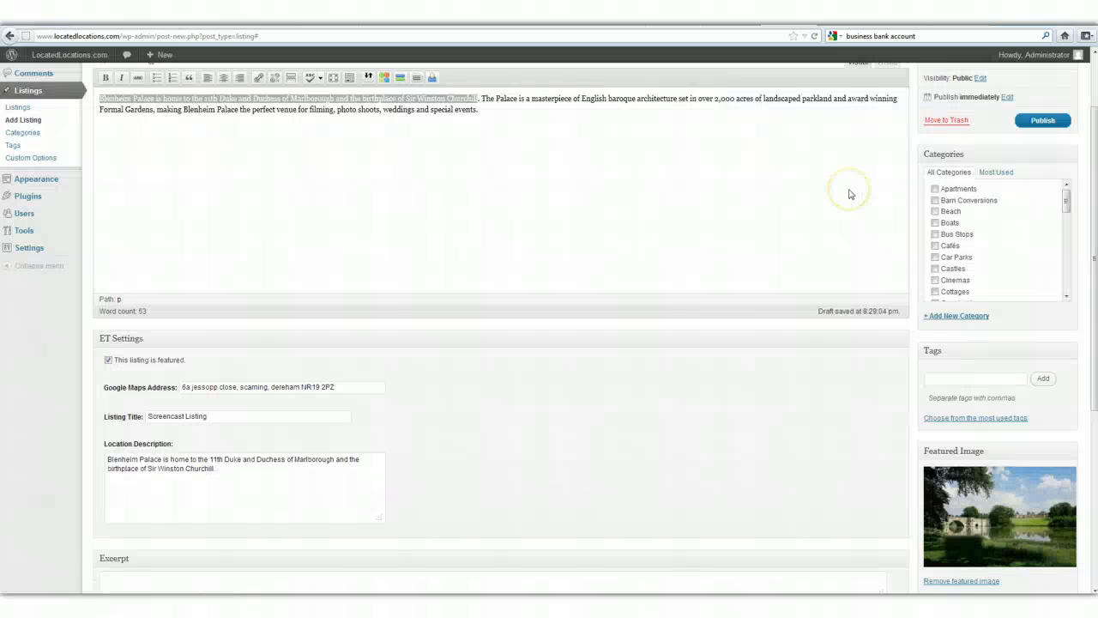
Assign the listing to the categories Apartments, Cottages, Farmhouses and Land, and publish it.
{"action": "left_click", "coordinate": [1066, 202]}
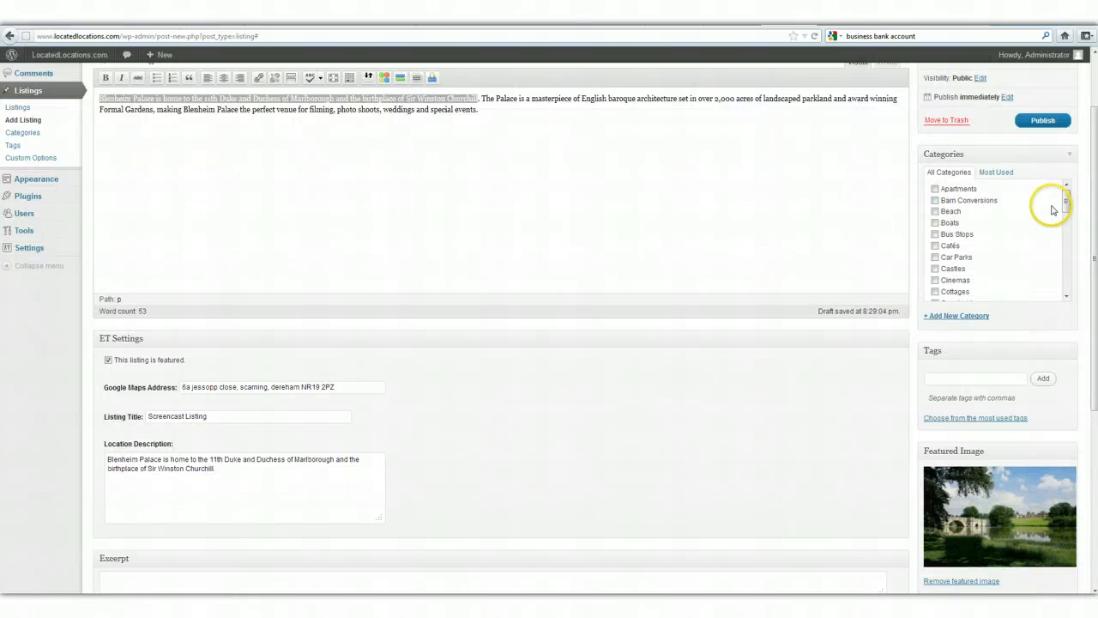
{"action": "mouse_move", "coordinate": [1066, 201]}
{"action": "left_mouse_down"}
{"action": "mouse_move", "coordinate": [1067, 277]}
{"action": "mouse_move", "coordinate": [1071, 199]}
{"action": "left_mouse_up"}
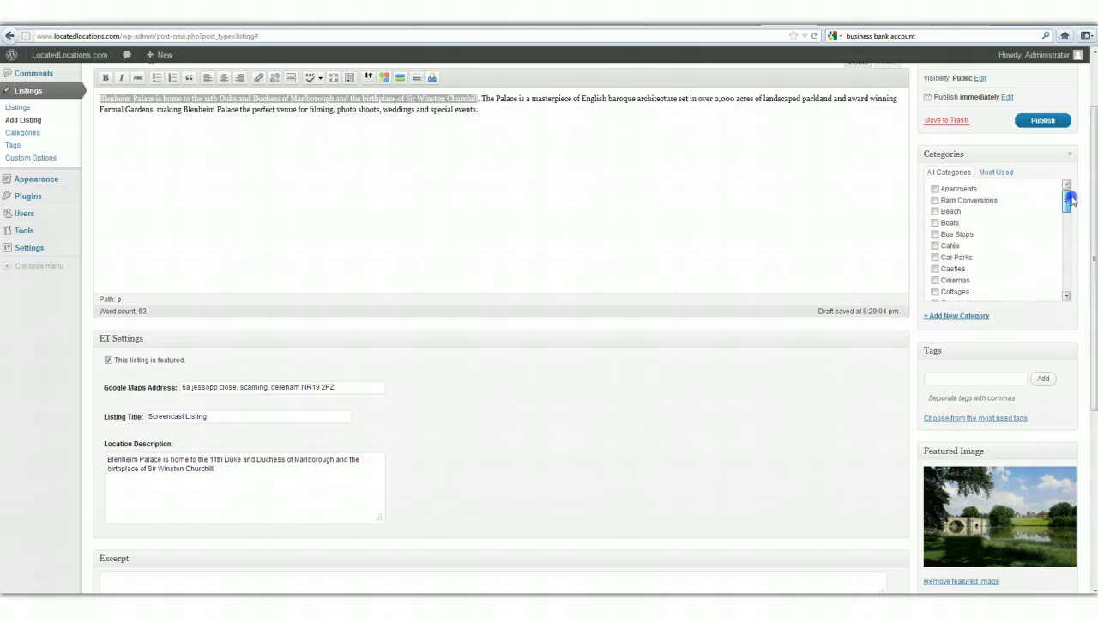
{"action": "left_click", "coordinate": [935, 188]}
{"action": "left_click", "coordinate": [935, 292]}
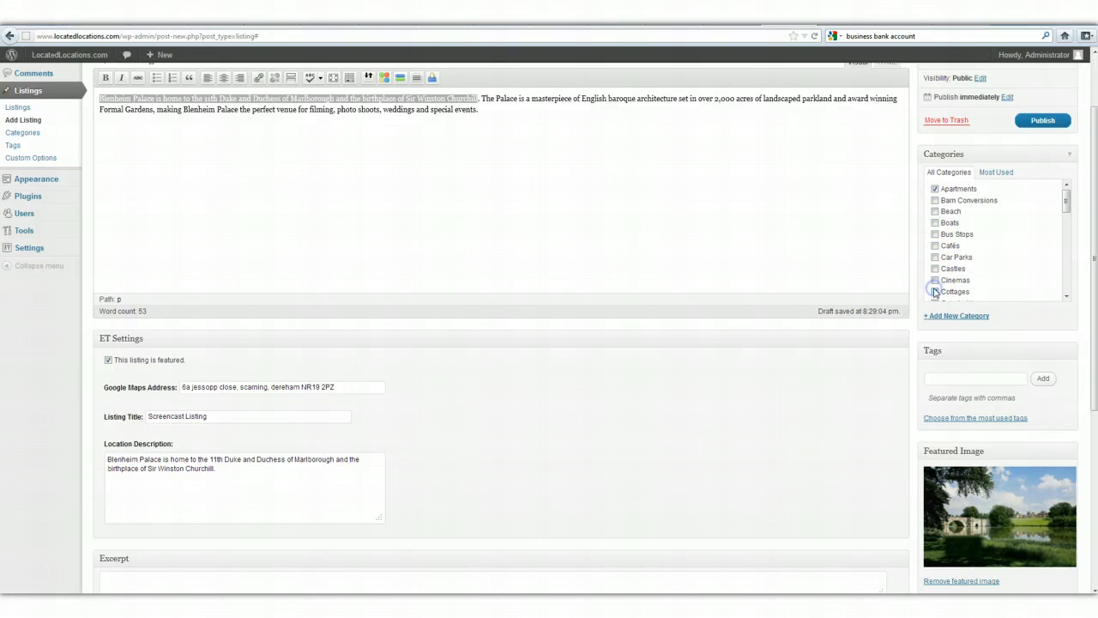
{"action": "scroll", "coordinate": [937, 290], "scroll_direction": "down", "scroll_amount": 3}
{"action": "left_click", "coordinate": [936, 264]}
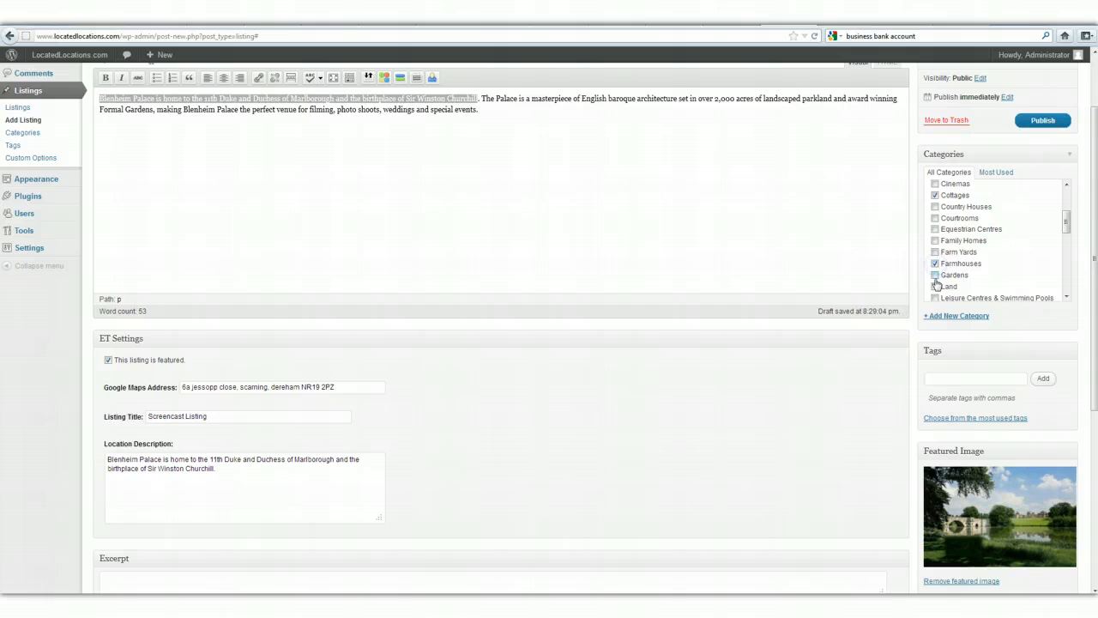
{"action": "left_click", "coordinate": [936, 285]}
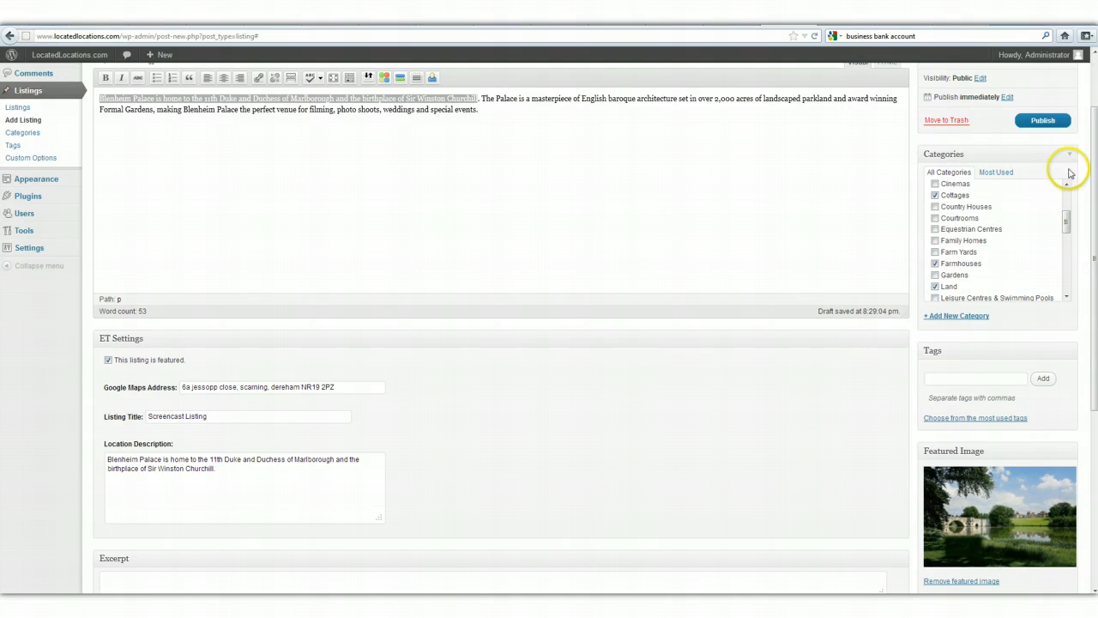
{"action": "scroll", "coordinate": [951, 122], "scroll_direction": "up", "scroll_amount": 2}
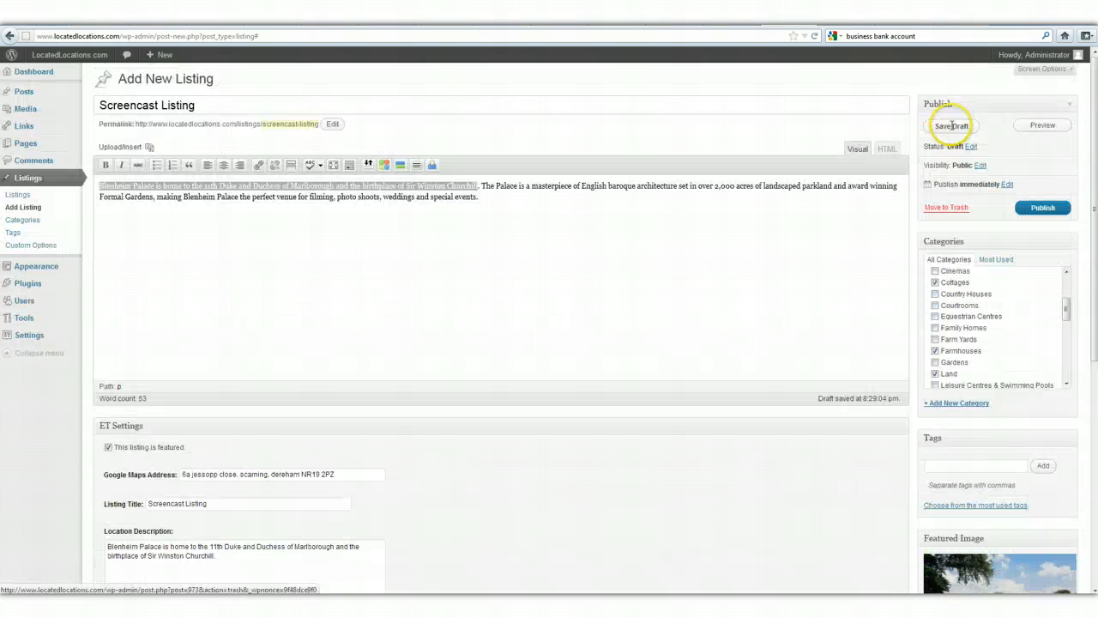
{"action": "left_click", "coordinate": [1041, 207]}
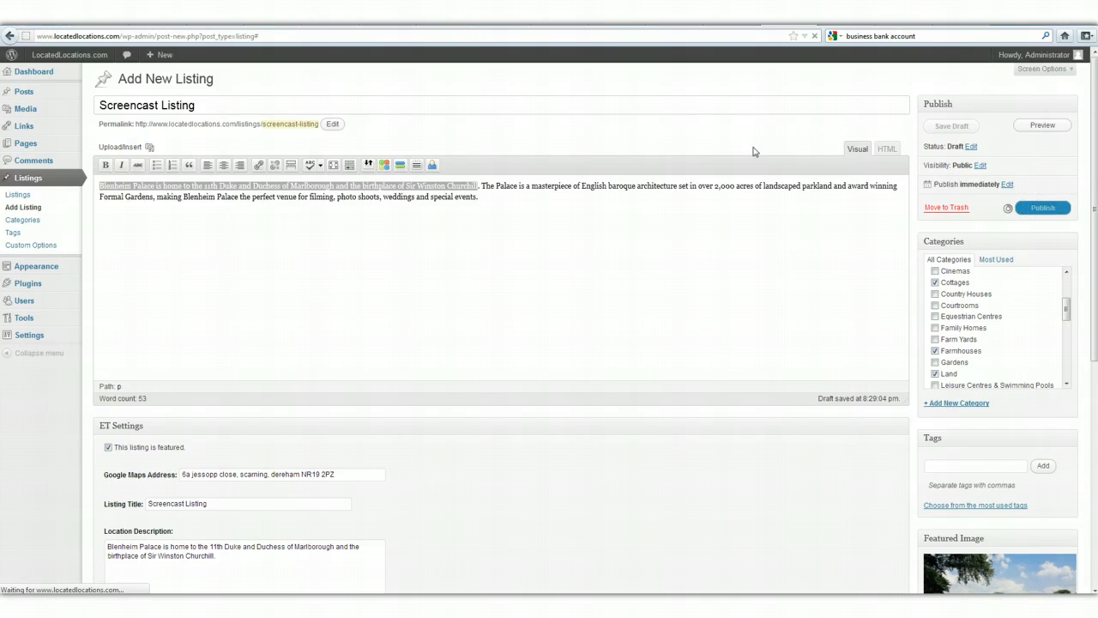
Reload the public site's home page and examine Screencast Listing there and on its own page, including the location map.
{"action": "left_click", "coordinate": [839, 19]}
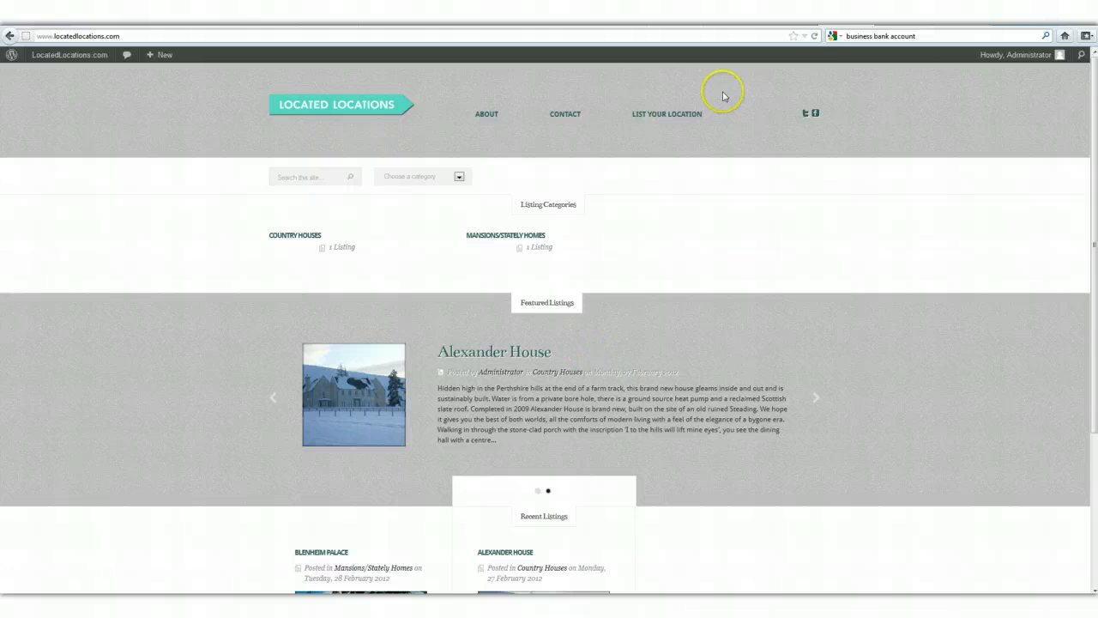
{"action": "left_click", "coordinate": [815, 36]}
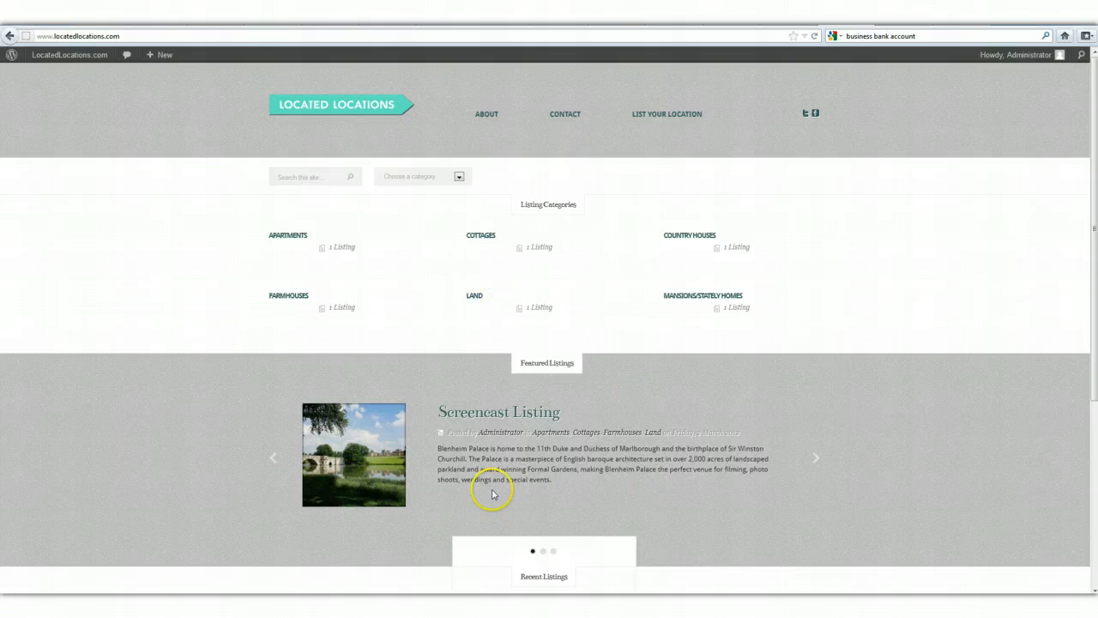
{"action": "scroll", "coordinate": [494, 495], "scroll_direction": "down", "scroll_amount": 3}
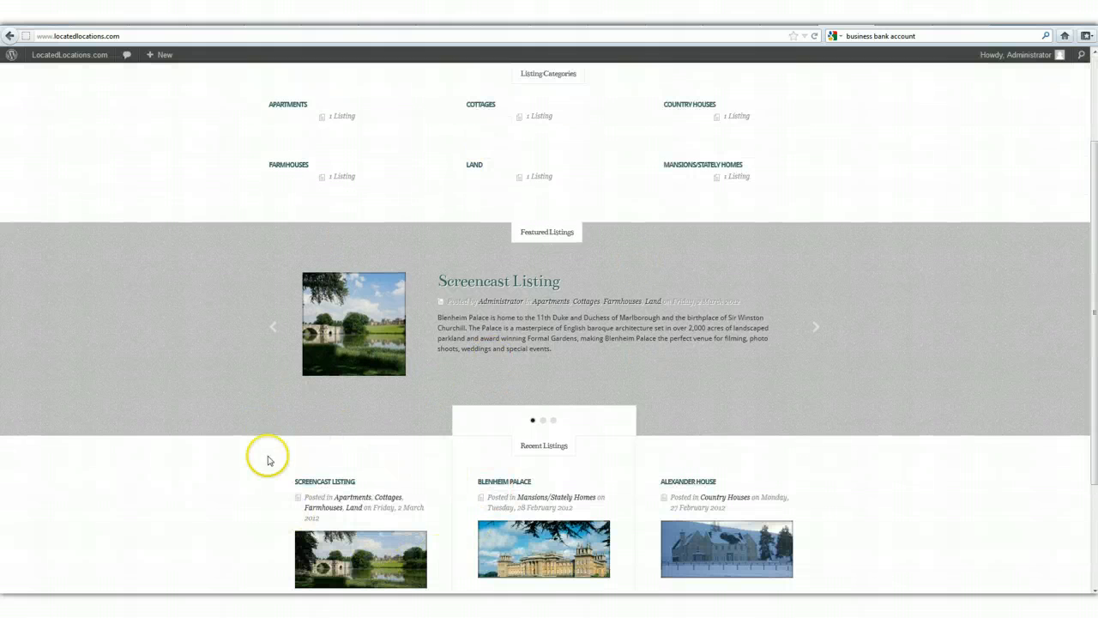
{"action": "scroll", "coordinate": [296, 464], "scroll_direction": "down", "scroll_amount": 3}
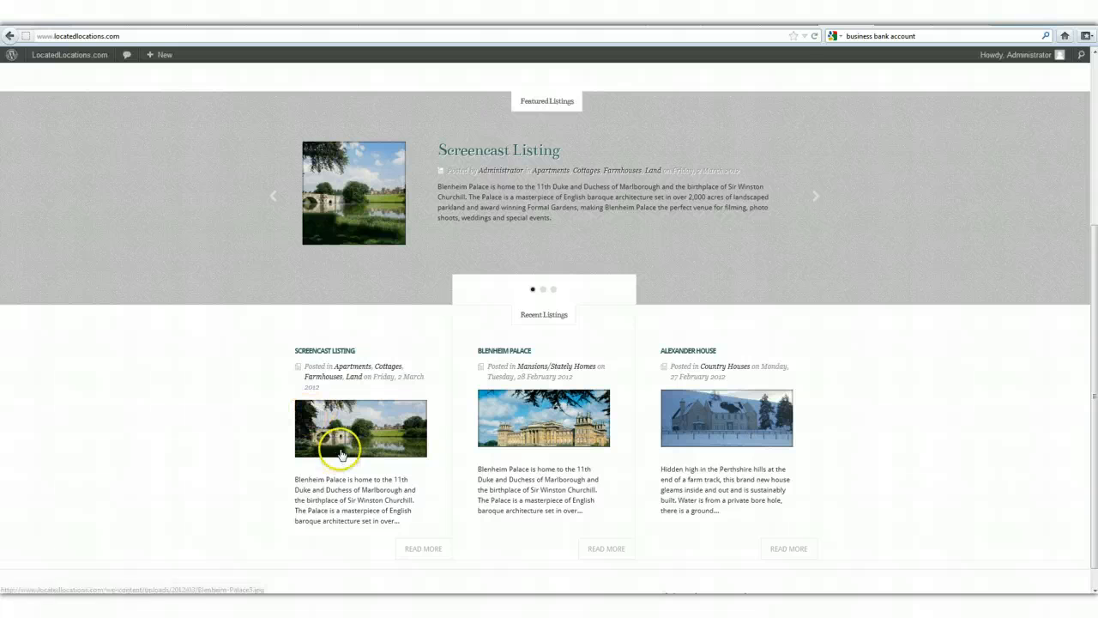
{"action": "left_click", "coordinate": [327, 352]}
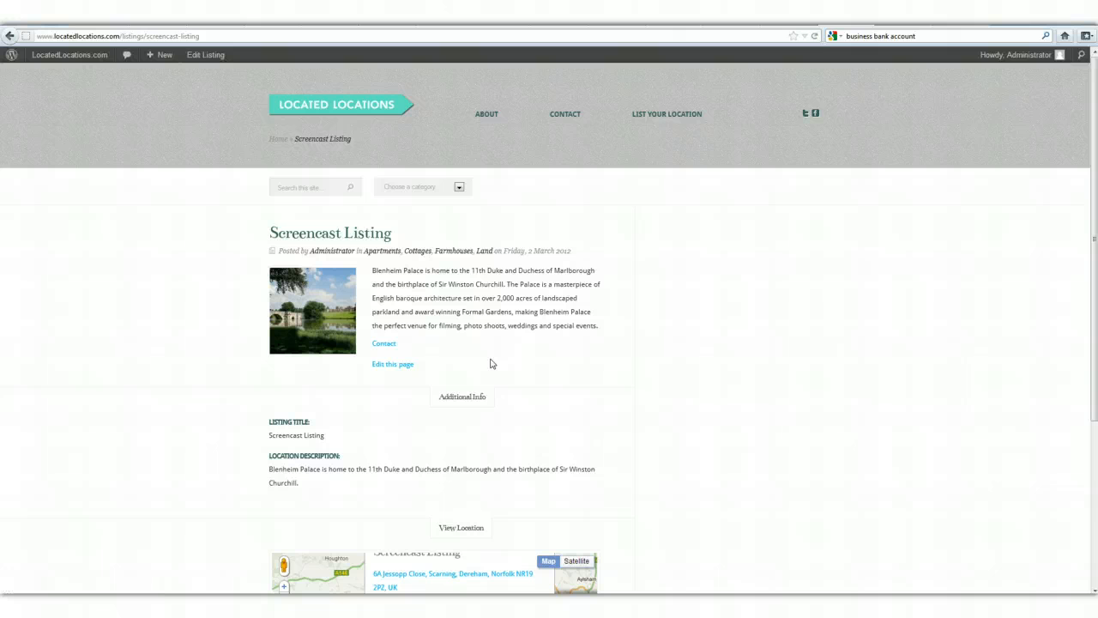
{"action": "scroll", "coordinate": [652, 466], "scroll_direction": "down", "scroll_amount": 3}
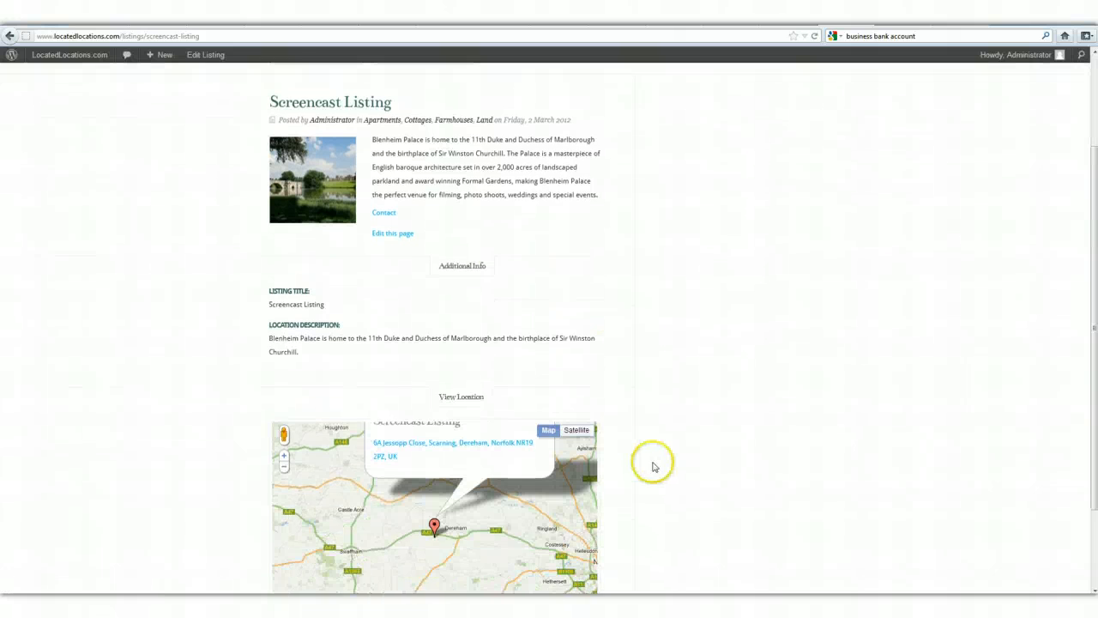
{"action": "scroll", "coordinate": [652, 466], "scroll_direction": "down", "scroll_amount": 2}
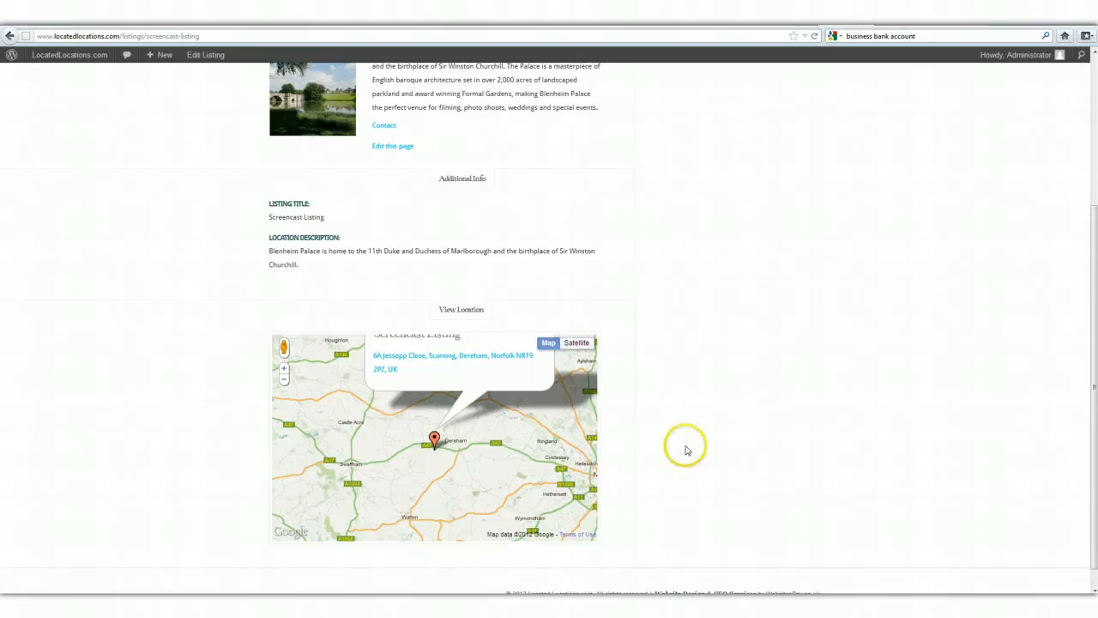
{"action": "scroll", "coordinate": [686, 450], "scroll_direction": "up", "scroll_amount": 5}
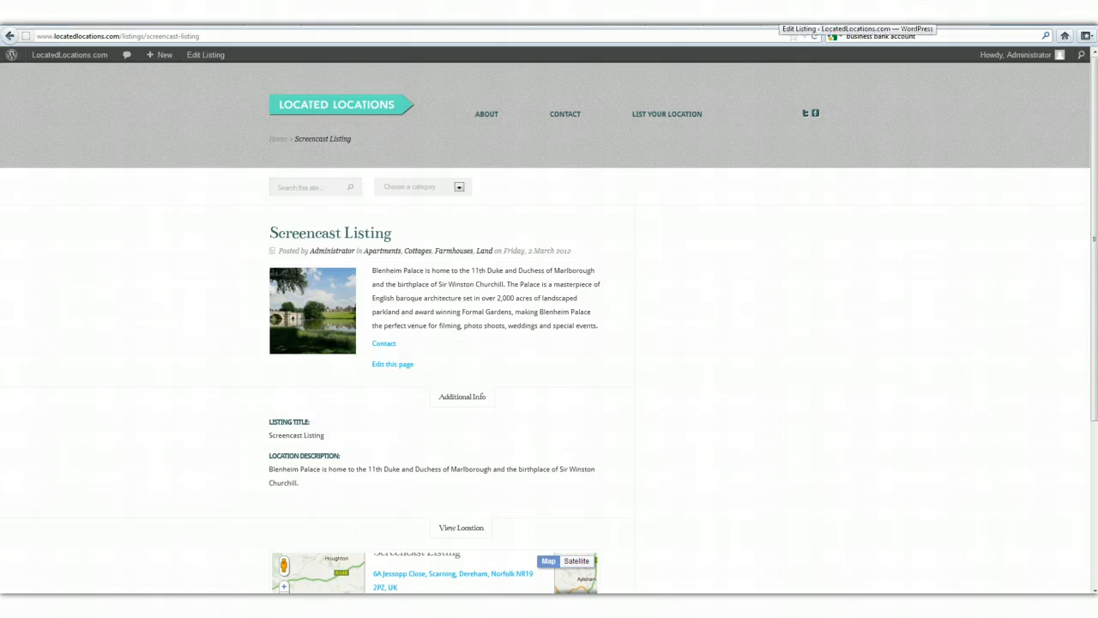
Return to the Screencast Listing editor, place the insertion point after the description and open the media uploader.
{"action": "left_click", "coordinate": [780, 13]}
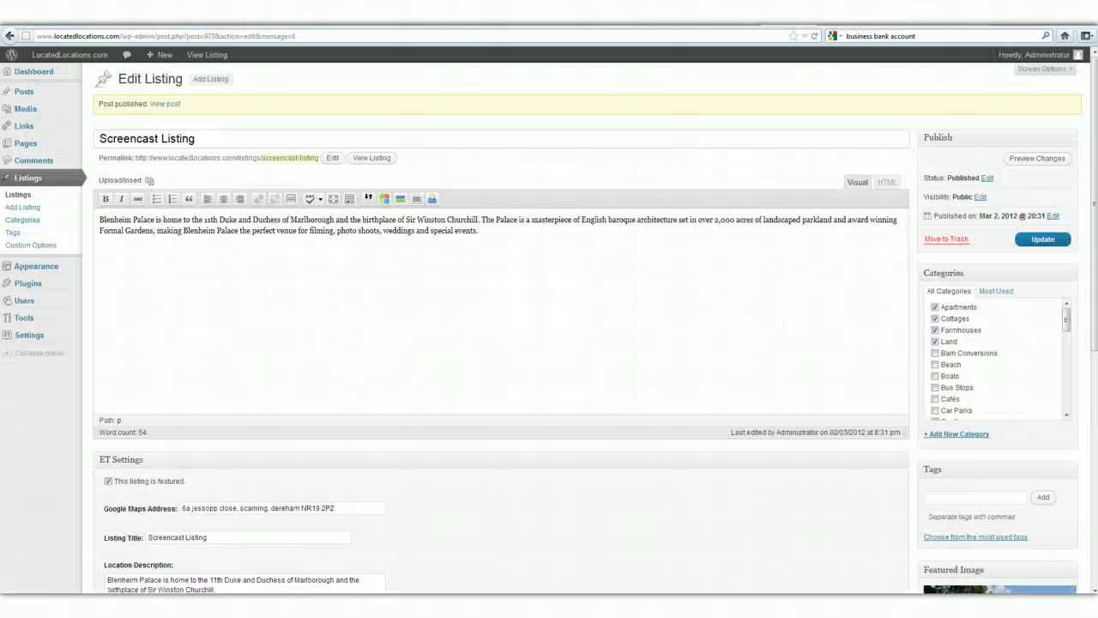
{"action": "left_click", "coordinate": [483, 236]}
{"action": "left_click", "coordinate": [483, 234]}
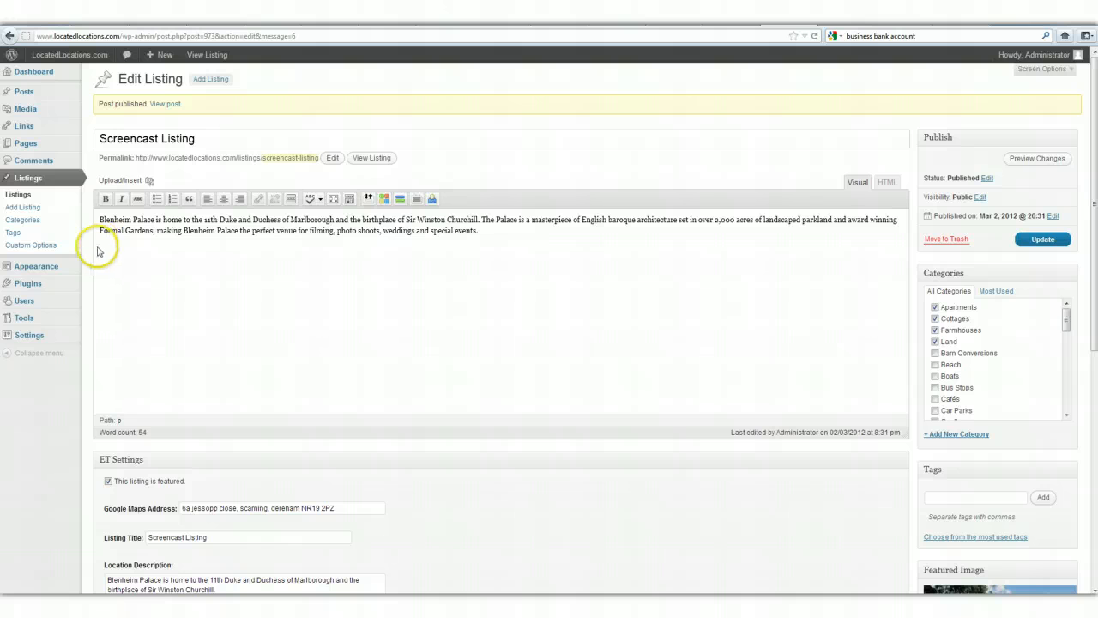
{"action": "left_click", "coordinate": [149, 181]}
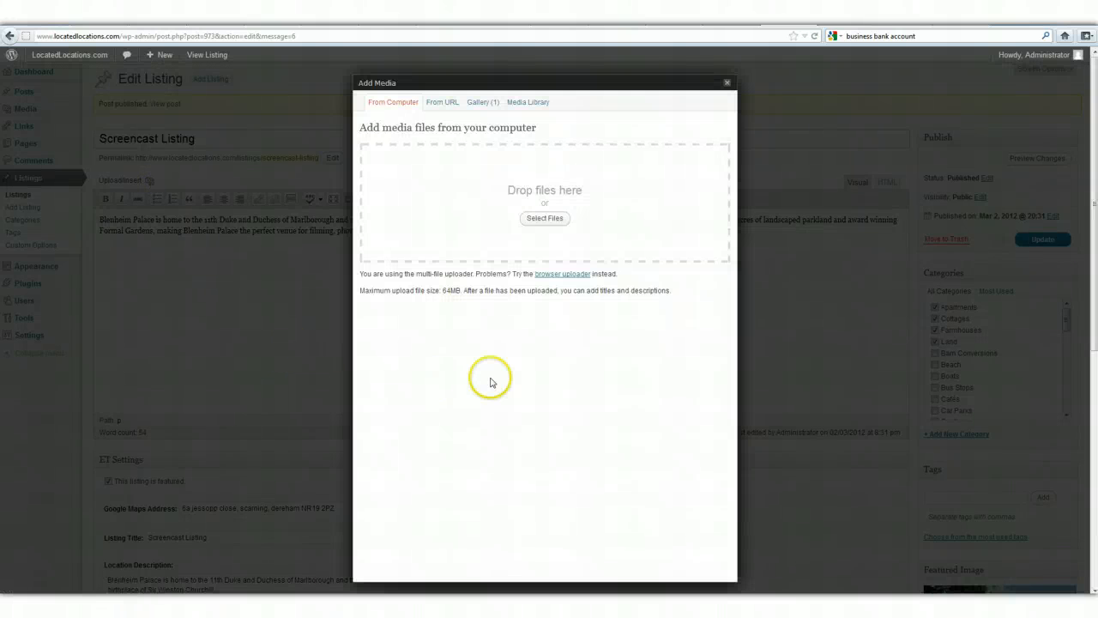
Upload Blenheim-Palace, collectairV2, Comodo_SSL and the wad-fb-thumb image together from the computer's Desktop.
{"action": "left_click", "coordinate": [545, 218]}
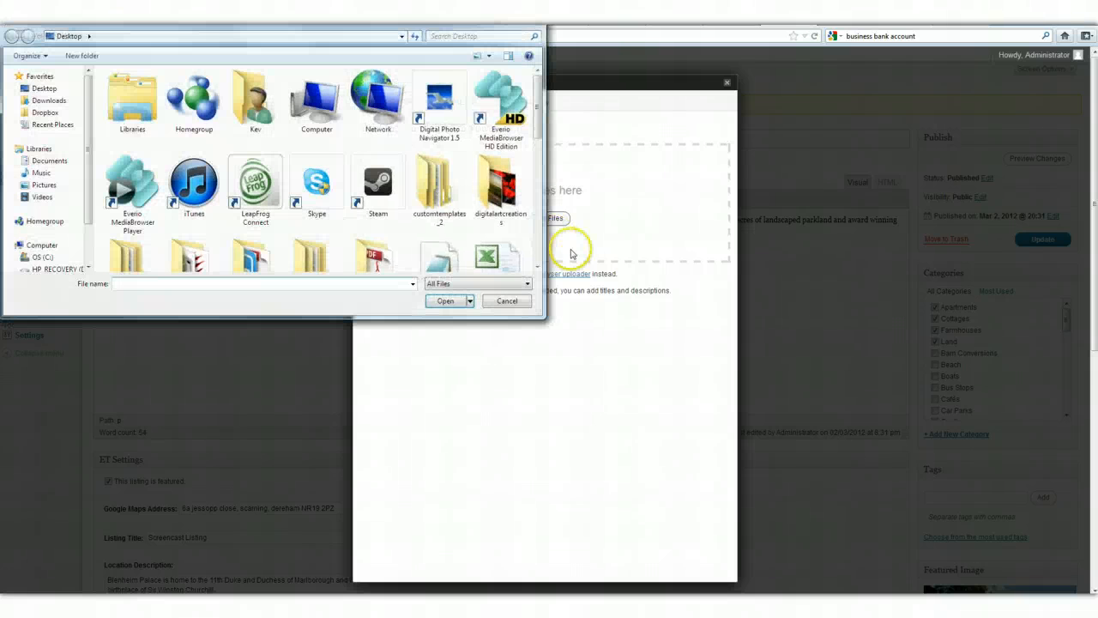
{"action": "left_click_drag", "start_coordinate": [538, 125], "coordinate": [538, 172]}
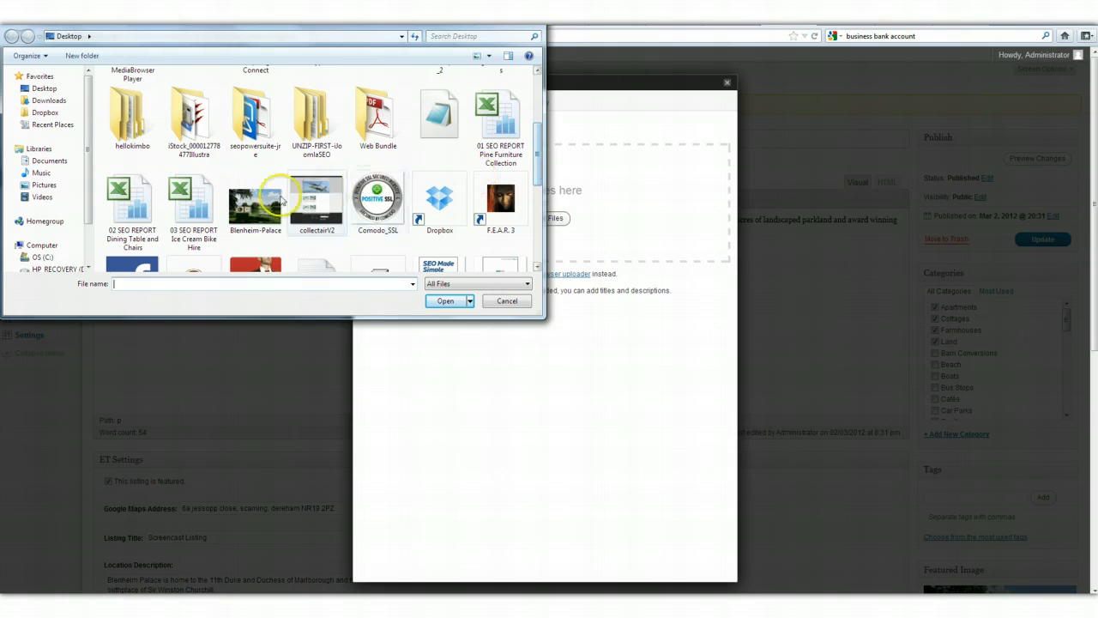
{"action": "left_click", "coordinate": [255, 206]}
{"action": "left_click", "coordinate": [331, 206], "text": "ctrl"}
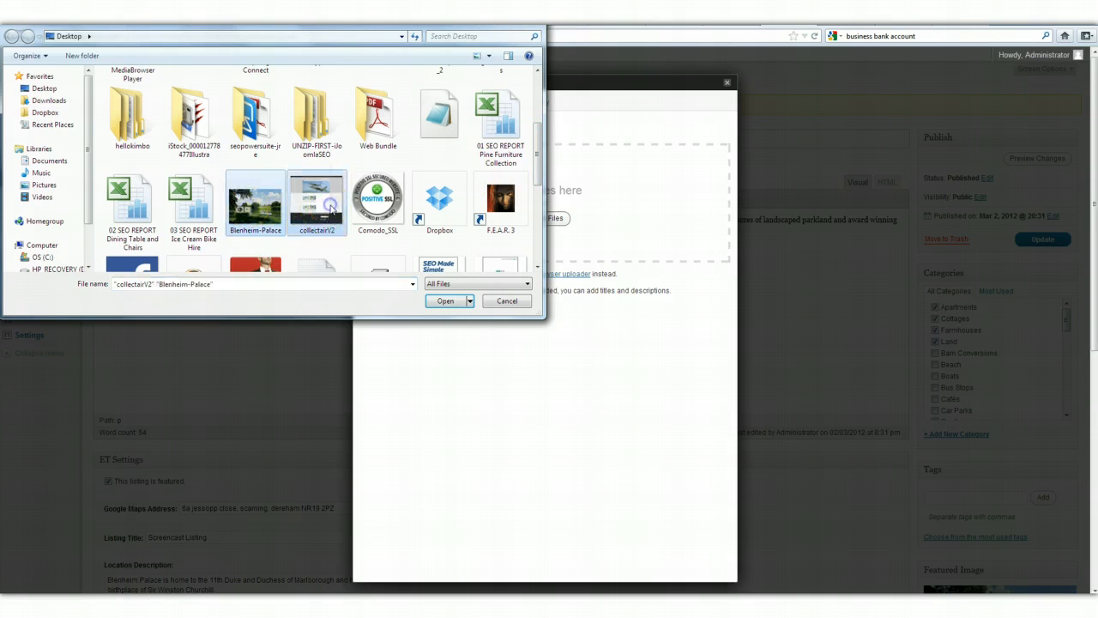
{"action": "left_click", "coordinate": [379, 204], "text": "ctrl"}
{"action": "scroll", "coordinate": [381, 238], "scroll_direction": "down", "scroll_amount": 1}
{"action": "scroll", "coordinate": [383, 242], "scroll_direction": "down", "scroll_amount": 2}
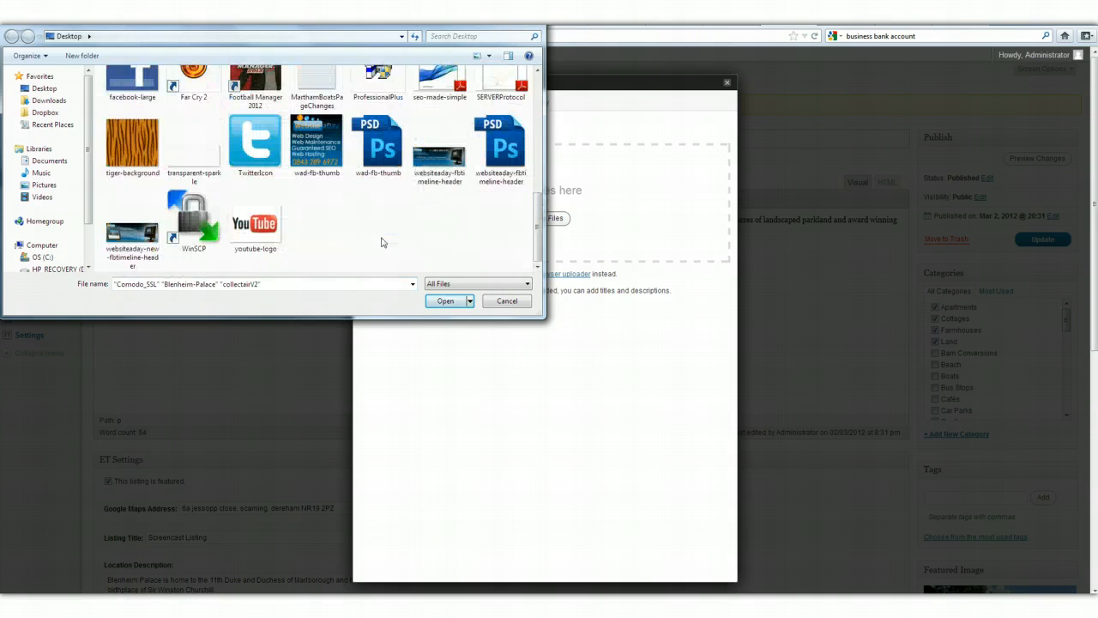
{"action": "left_click", "coordinate": [115, 233], "text": "ctrl"}
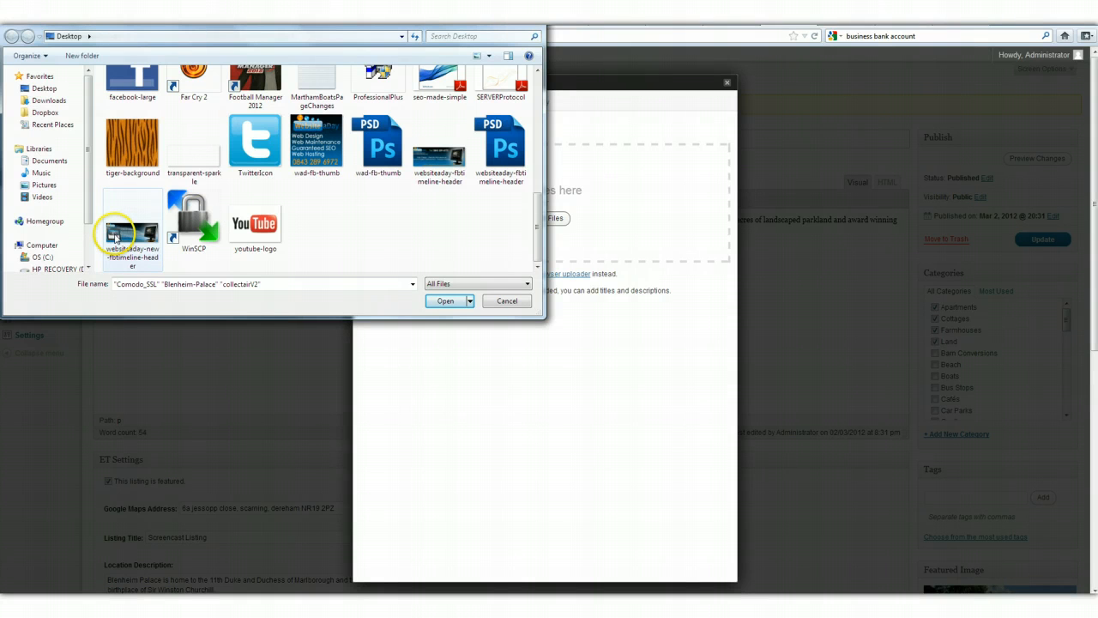
{"action": "left_click", "coordinate": [314, 144], "text": "ctrl"}
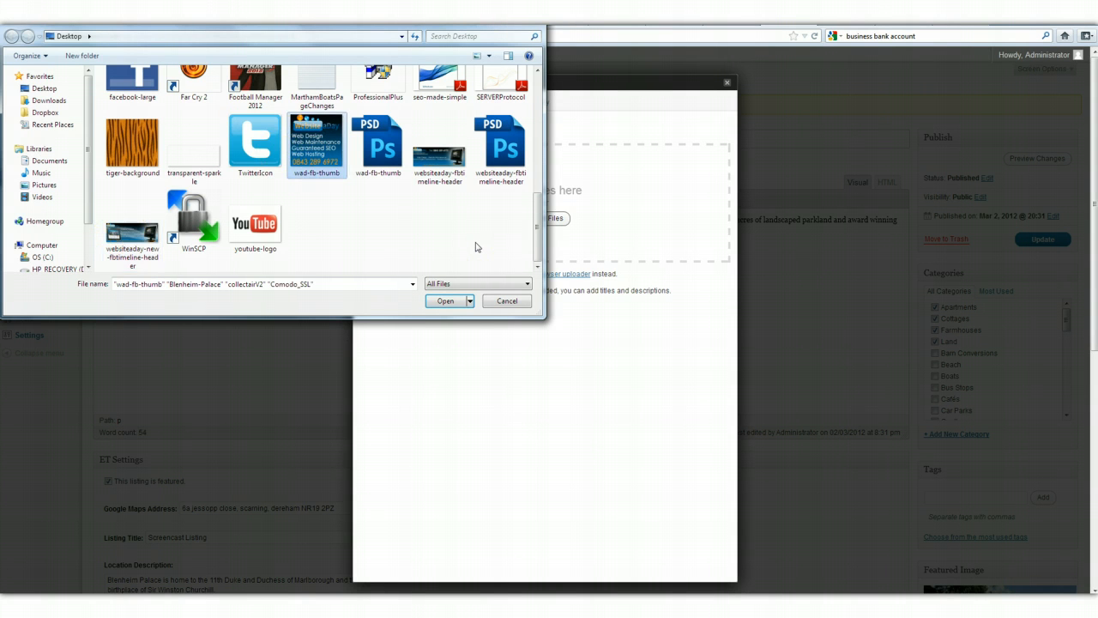
{"action": "scroll", "coordinate": [477, 247], "scroll_direction": "up", "scroll_amount": 2}
{"action": "left_click", "coordinate": [439, 300]}
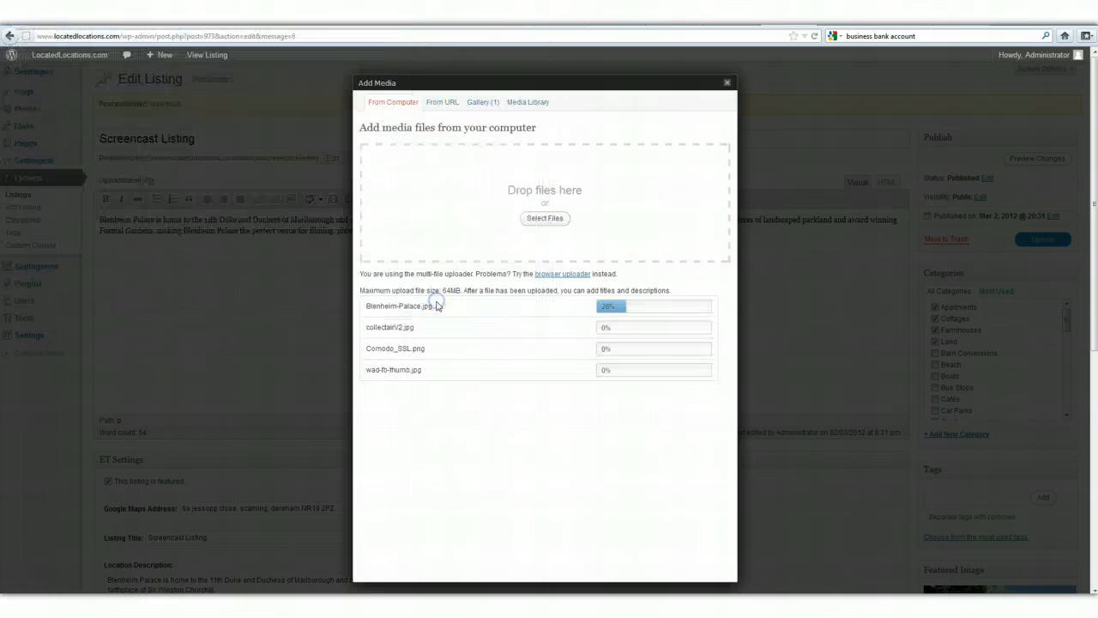
{"action": "left_click", "coordinate": [540, 436]}
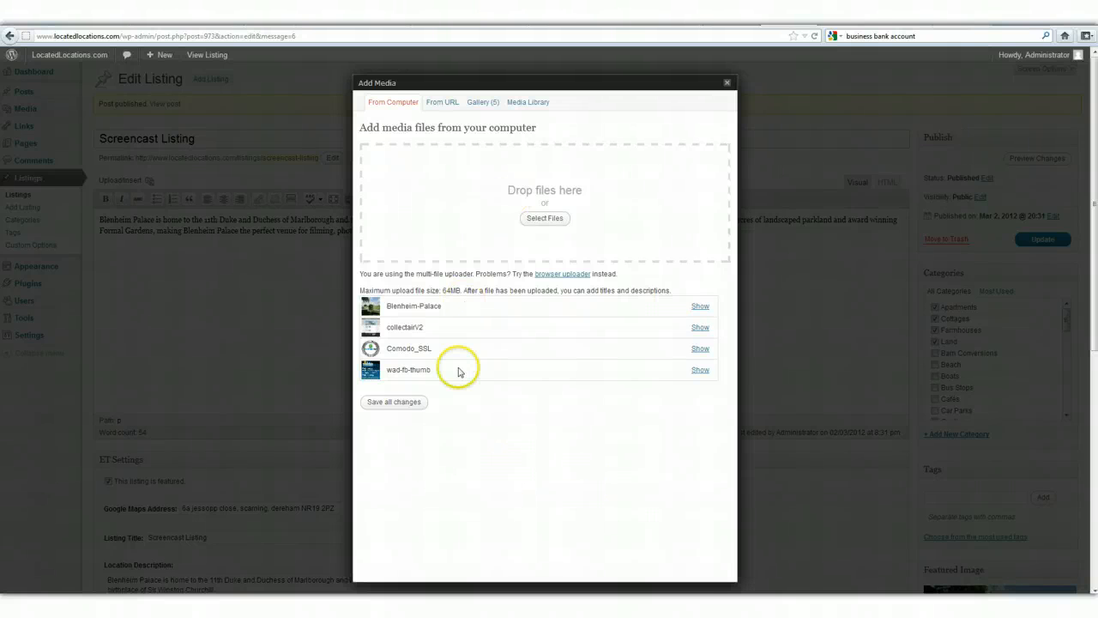
Save the uploaded media, insert the images as a gallery after the description and update the listing.
{"action": "left_click", "coordinate": [388, 402]}
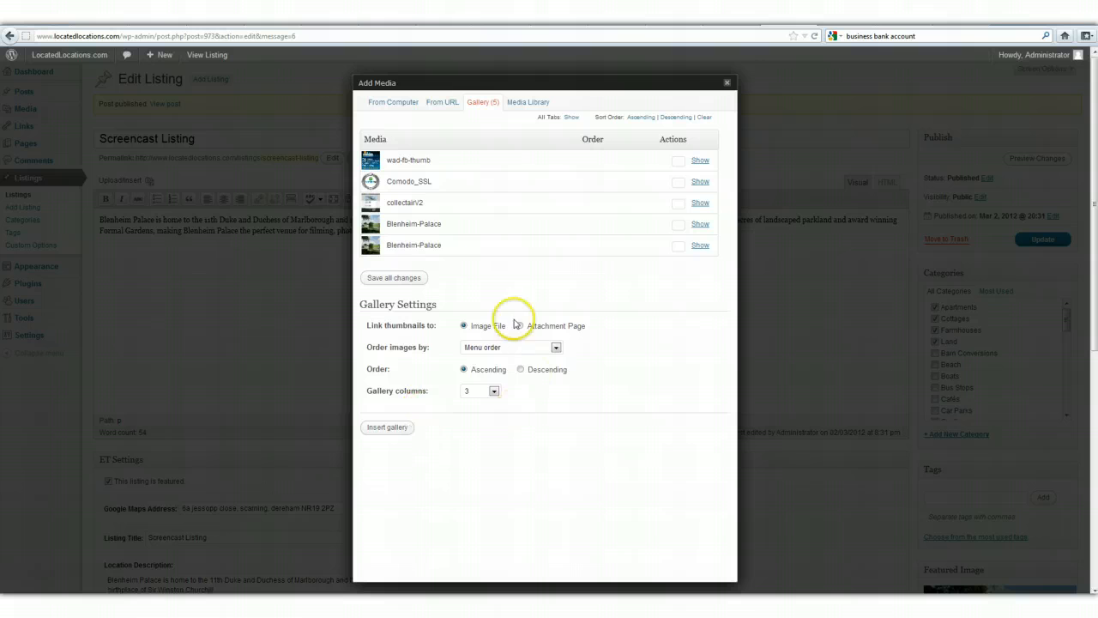
{"action": "left_click", "coordinate": [384, 431]}
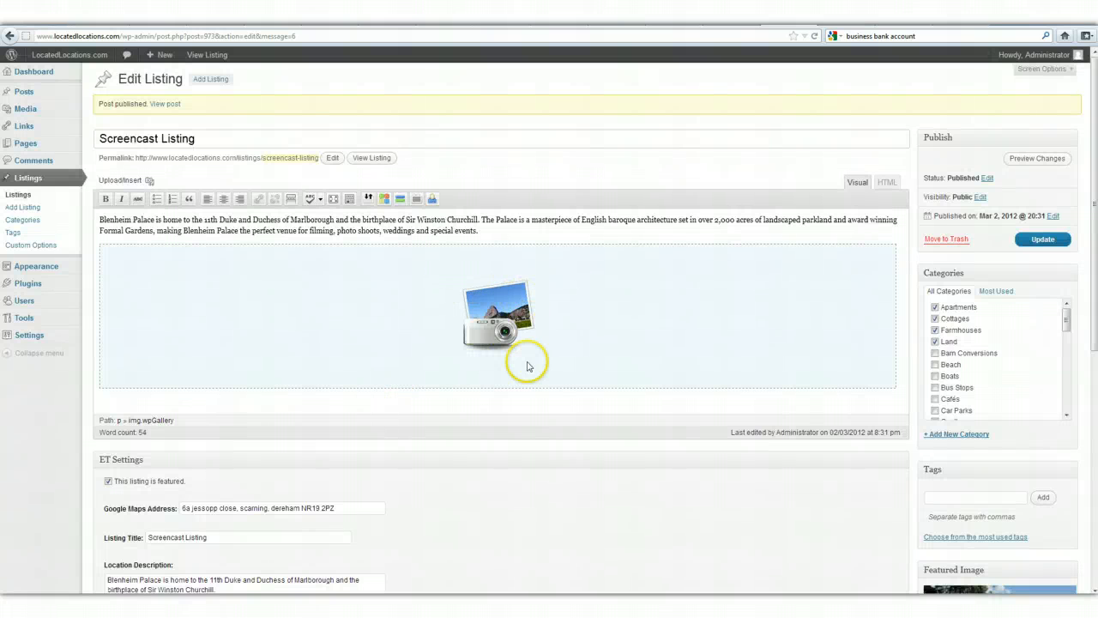
{"action": "left_click", "coordinate": [1026, 249]}
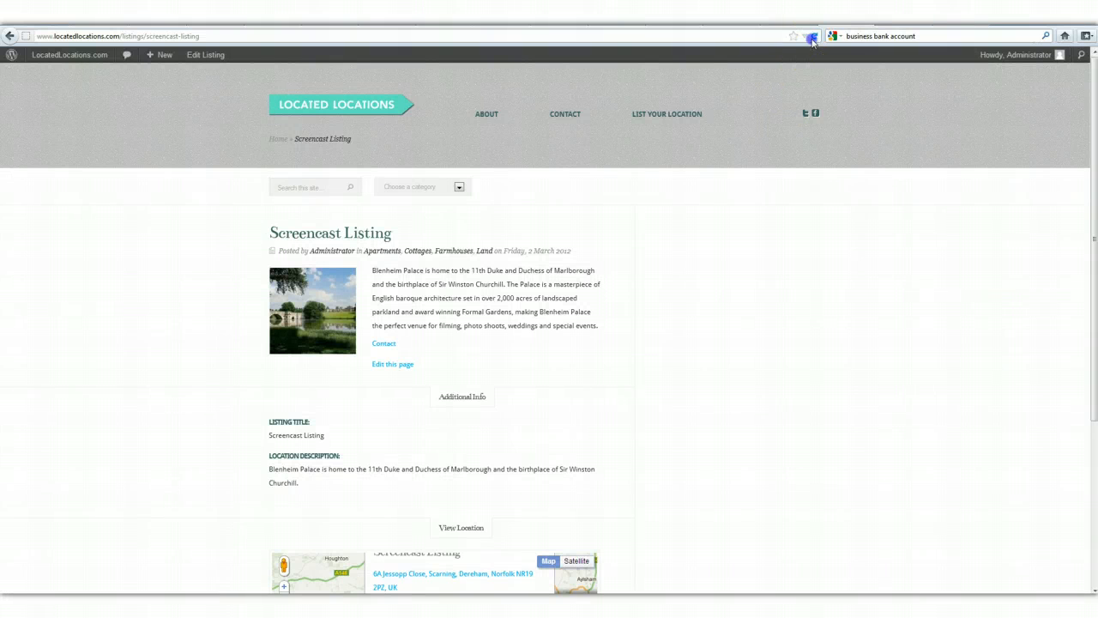
Reload the public Screencast Listing page, examine the gallery layout and view one of its pictures enlarged.
{"action": "left_click", "coordinate": [812, 37]}
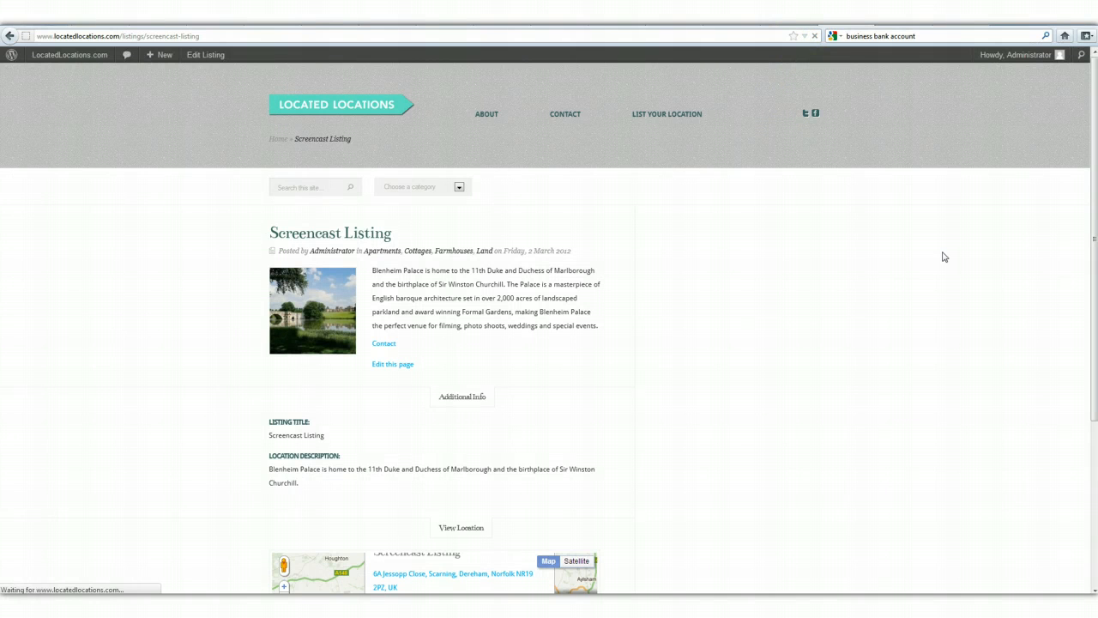
{"action": "scroll", "coordinate": [667, 438], "scroll_direction": "down", "scroll_amount": 2}
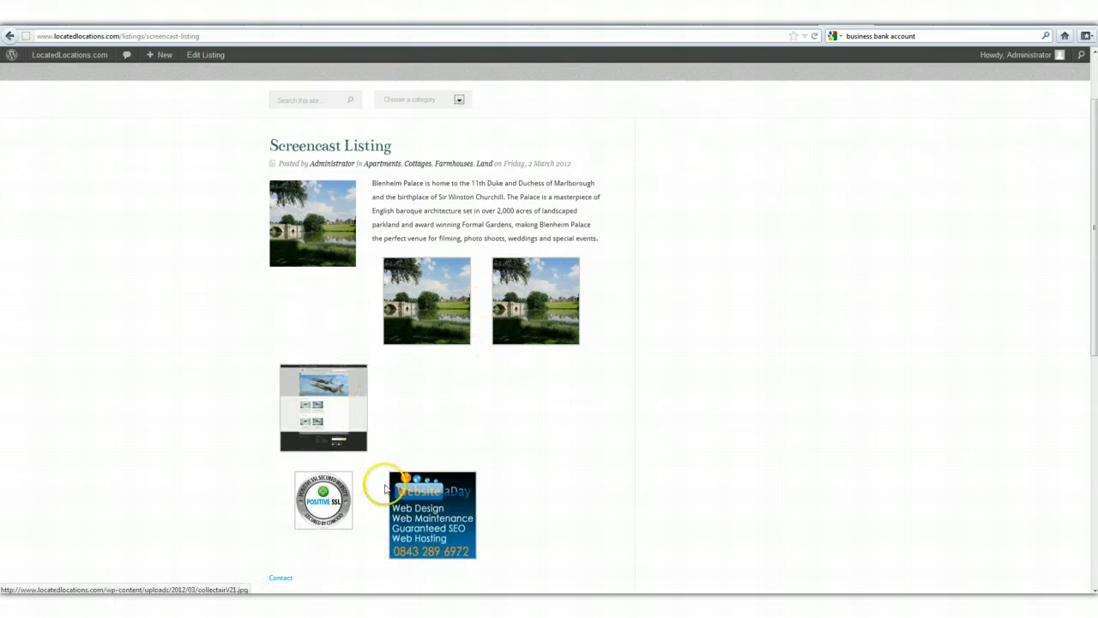
{"action": "left_click", "coordinate": [602, 239]}
{"action": "left_click_drag", "start_coordinate": [603, 239], "coordinate": [380, 238]}
{"action": "left_click", "coordinate": [707, 452]}
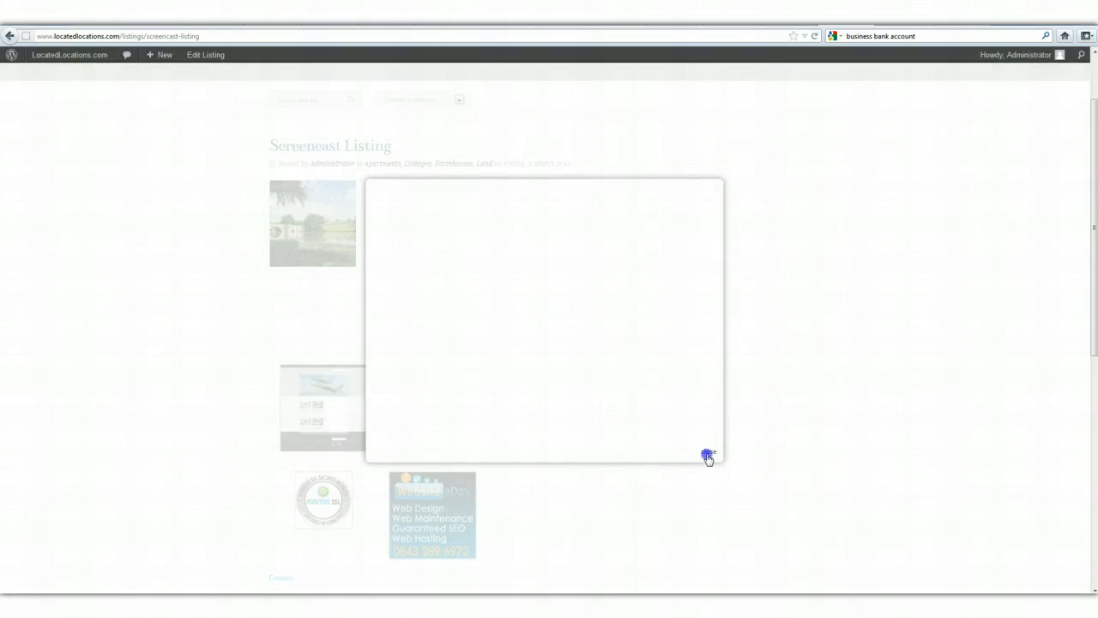
Add the paragraphs "Please contact us for more information." and "Blenheim Palace is available for hire all year round" above the gallery, and update the listing.
{"action": "key", "text": "ctrl+Tab"}
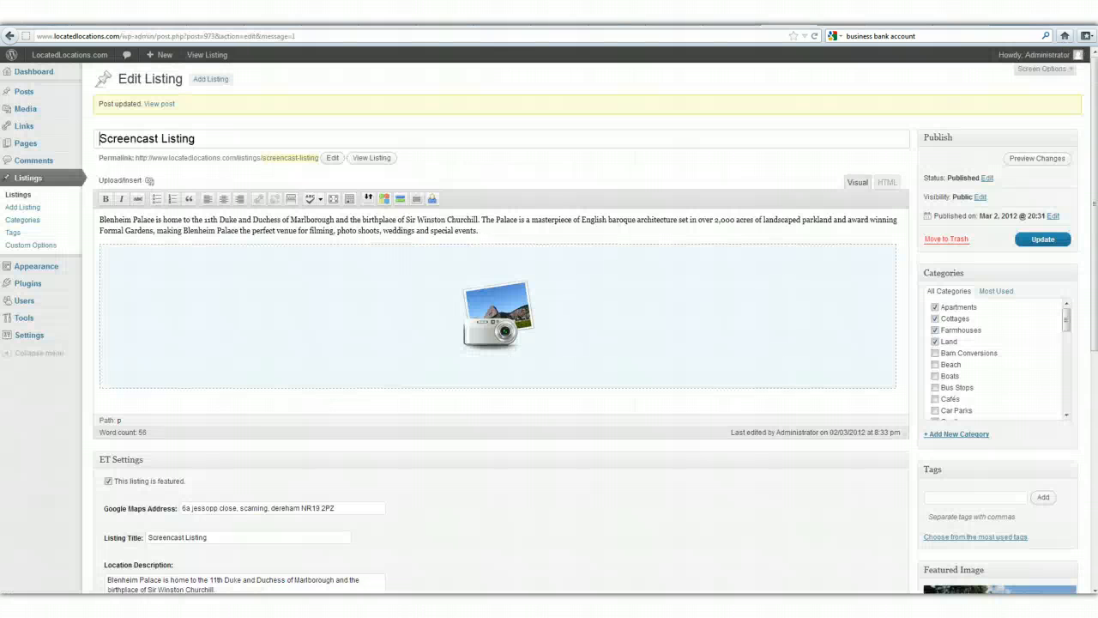
{"action": "left_click", "coordinate": [481, 231]}
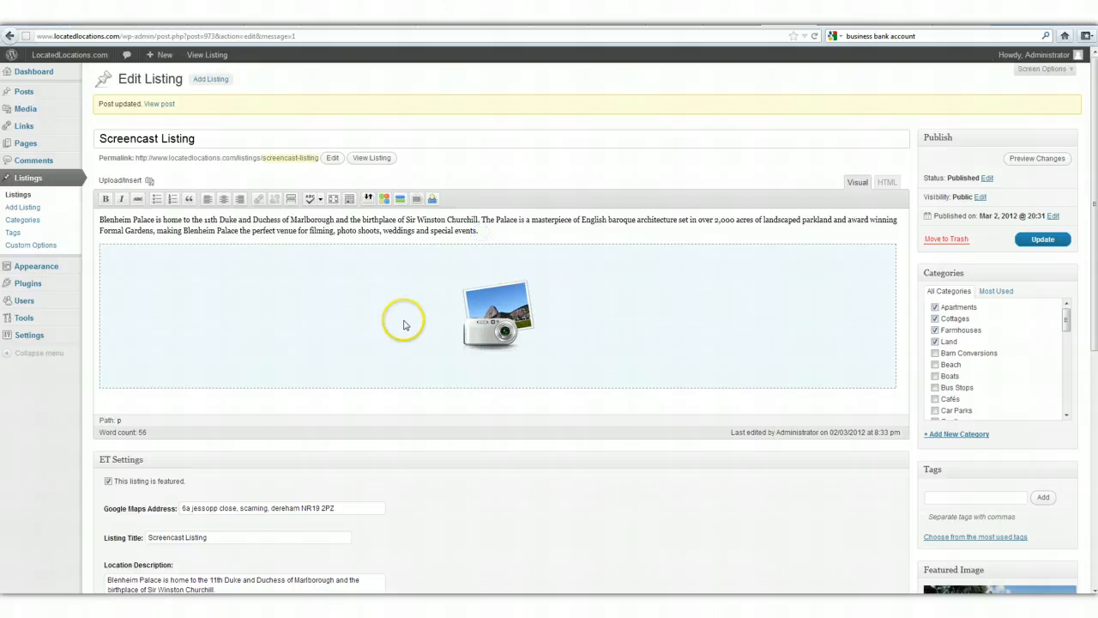
{"action": "key", "text": "Return"}
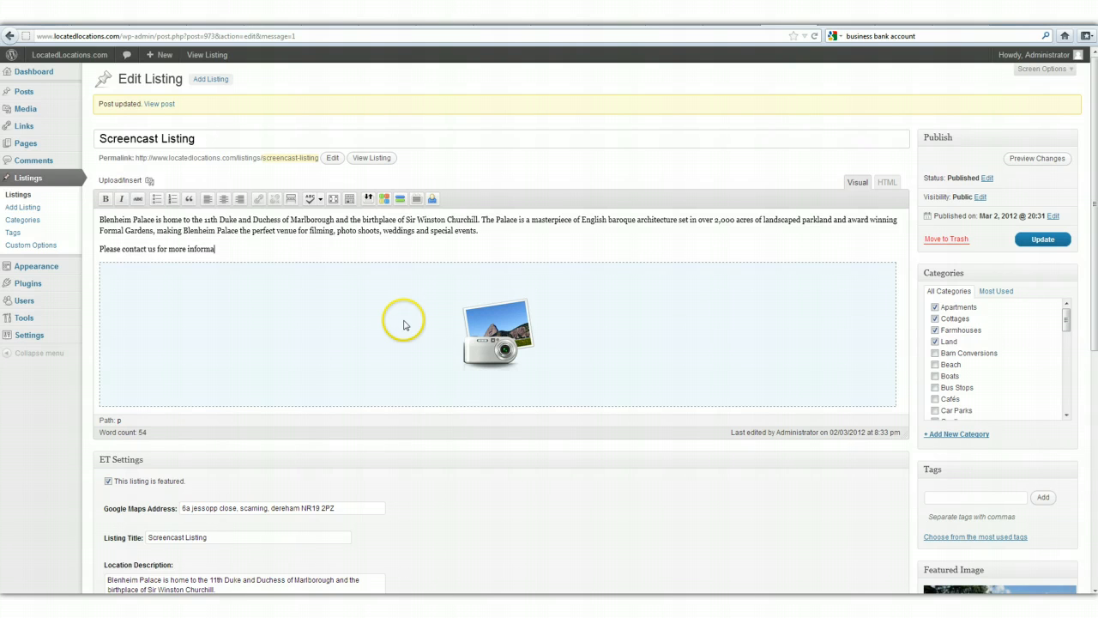
{"action": "type", "text": "."}
{"action": "key", "text": "Return"}
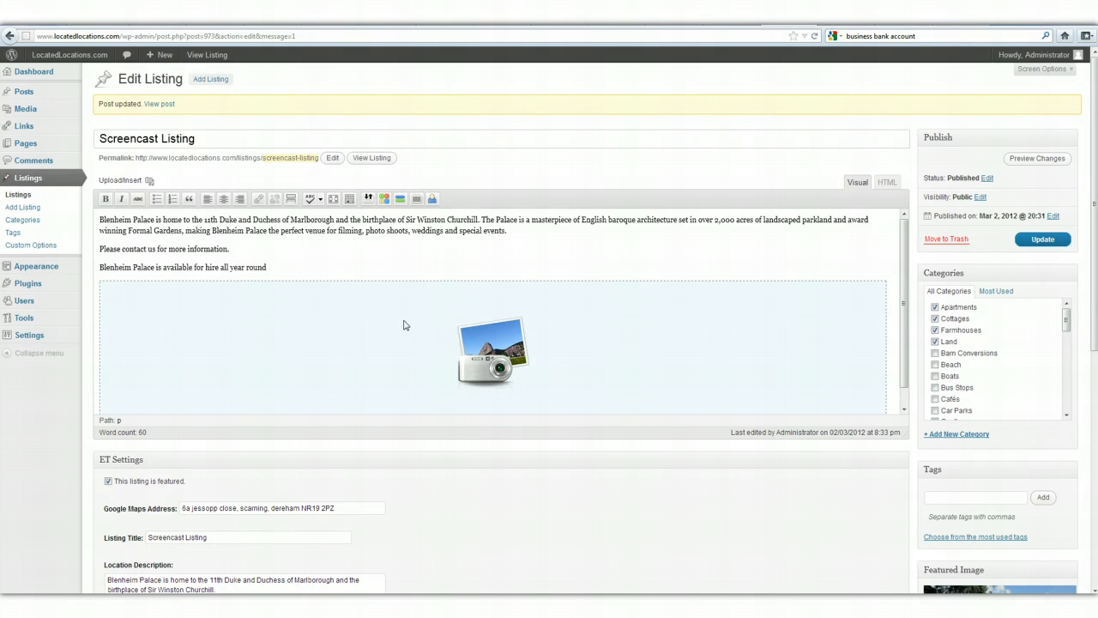
{"action": "left_click", "coordinate": [1043, 240]}
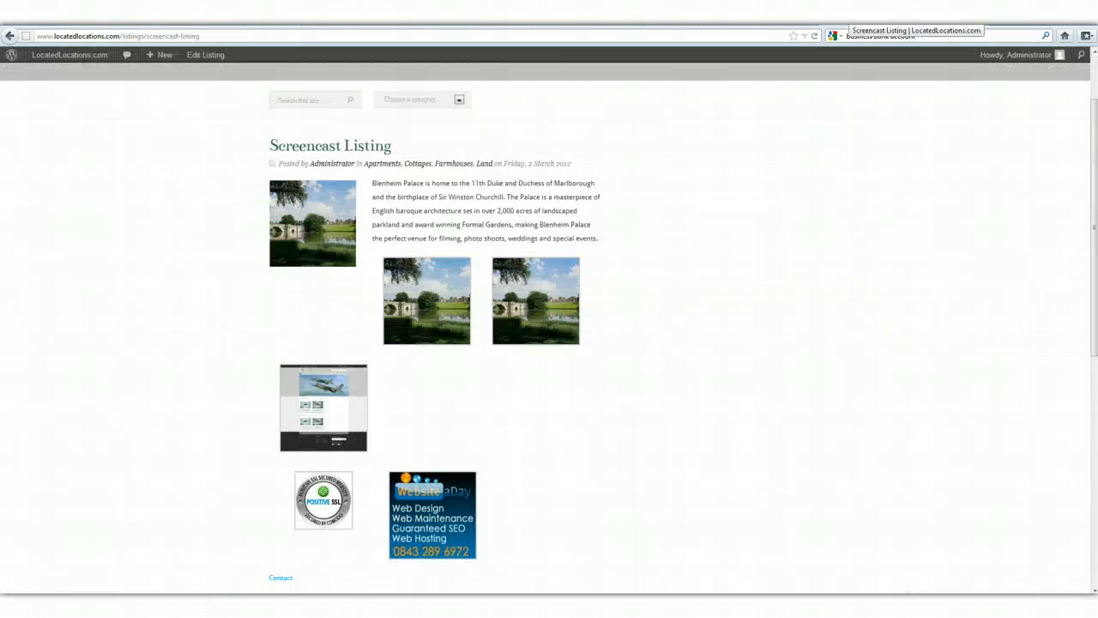
Reload the public listing page and examine the gallery, viewing the Website a Day, first Blenheim-Palace and collectairV2 images enlarged.
{"action": "left_click", "coordinate": [814, 38]}
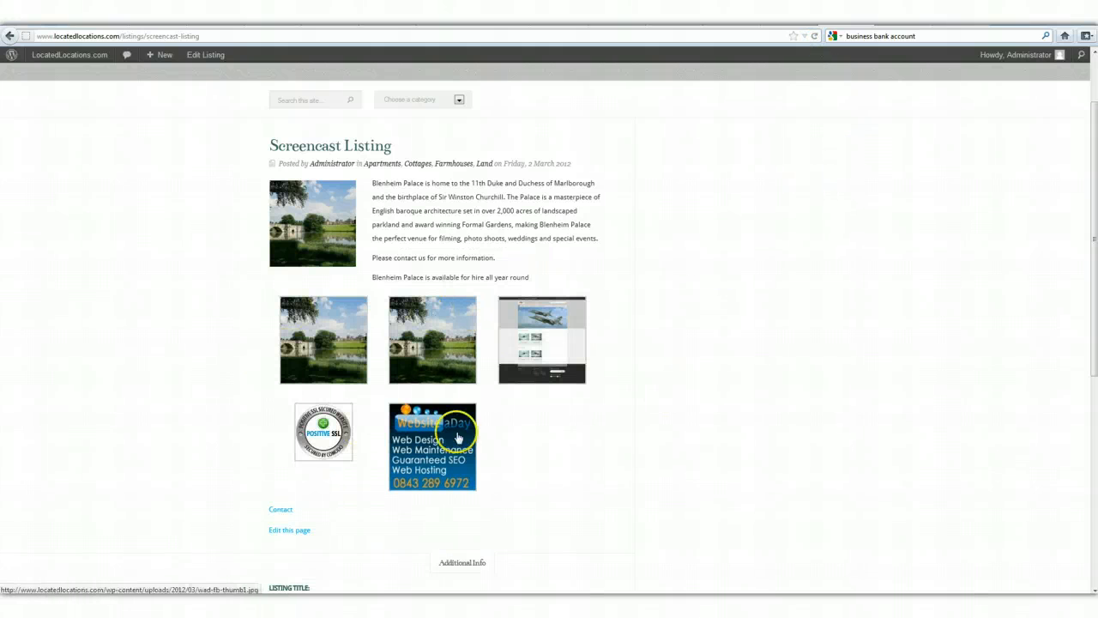
{"action": "scroll", "coordinate": [373, 470], "scroll_direction": "down", "scroll_amount": 1}
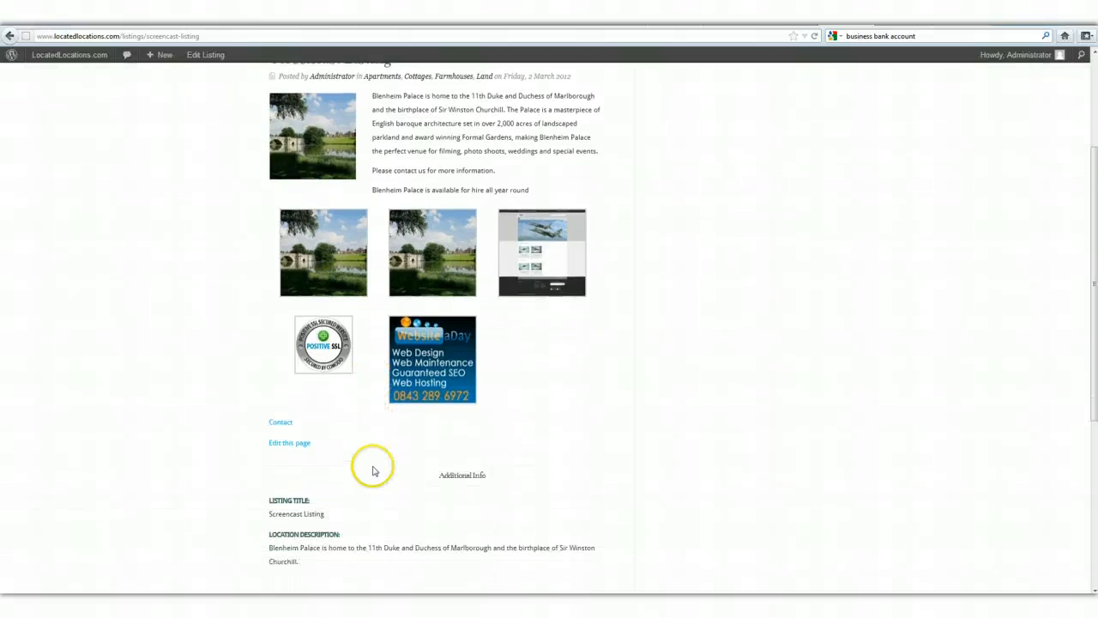
{"action": "left_click", "coordinate": [406, 367]}
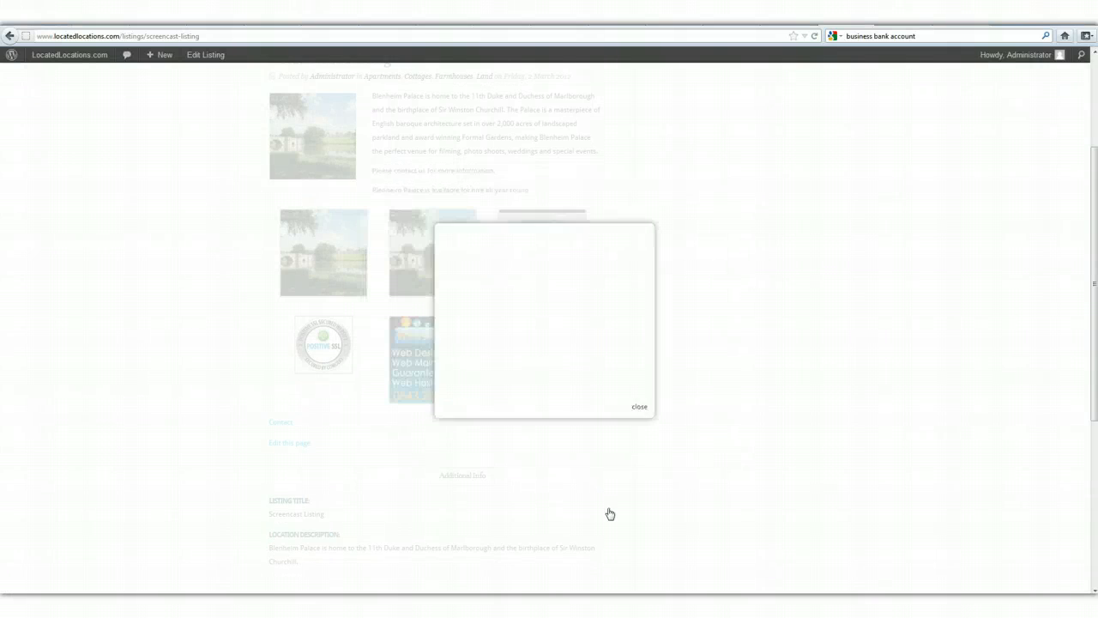
{"action": "left_click", "coordinate": [589, 375]}
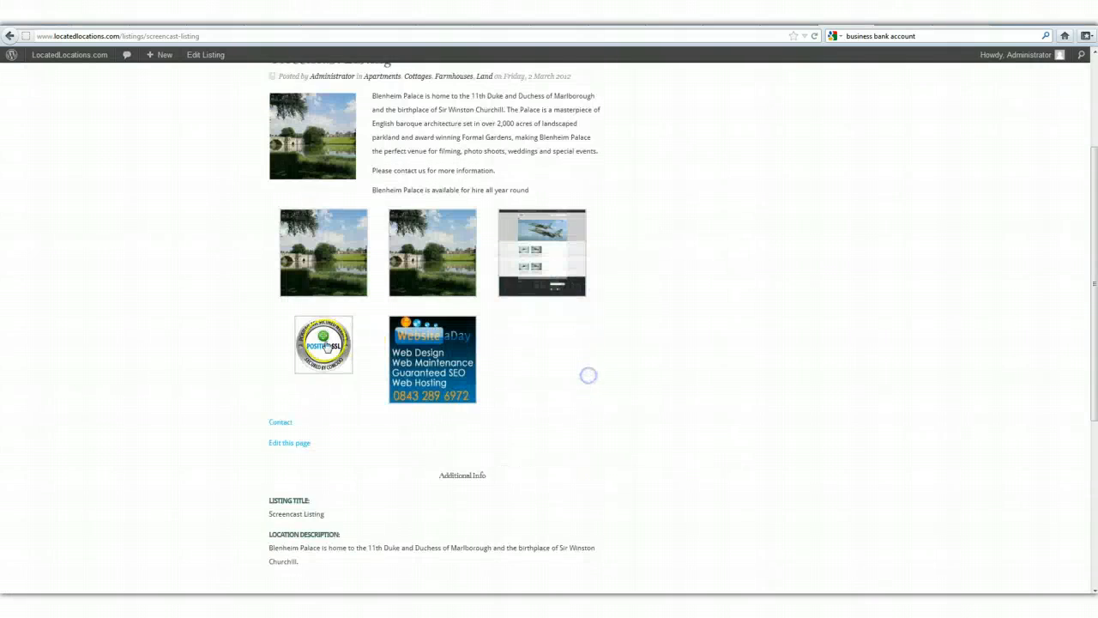
{"action": "left_click", "coordinate": [326, 263]}
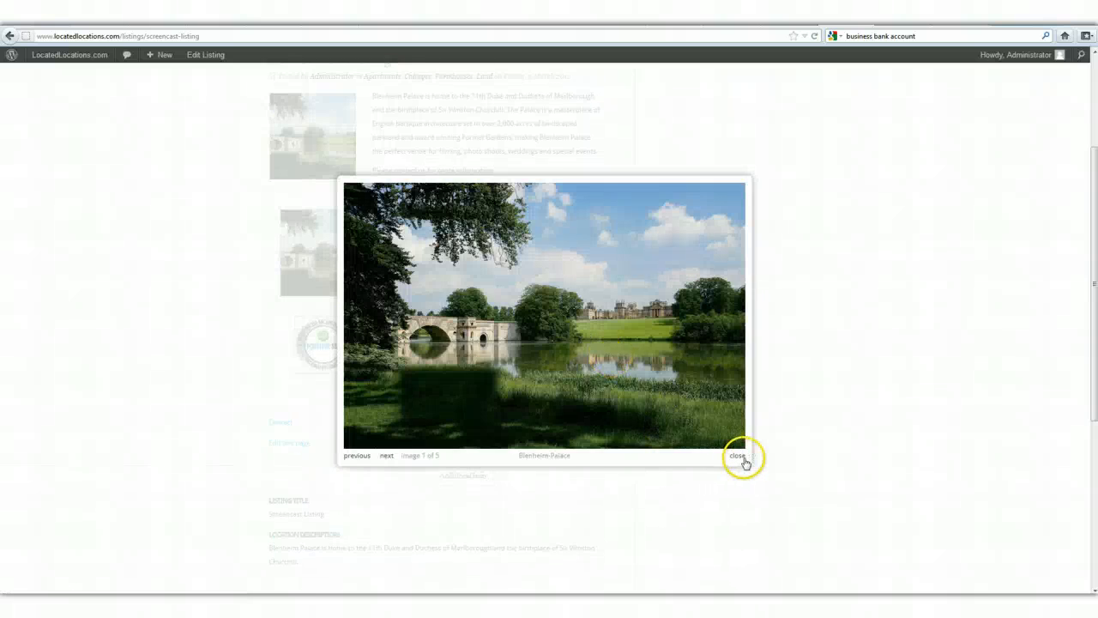
{"action": "left_click", "coordinate": [740, 456]}
{"action": "left_click", "coordinate": [534, 281]}
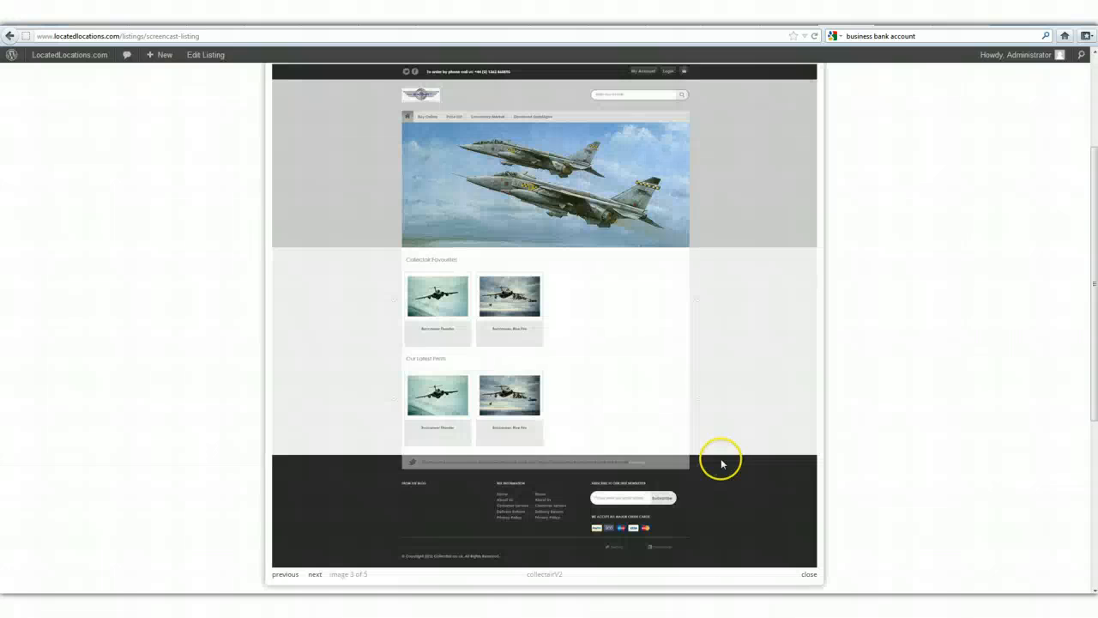
{"action": "left_click", "coordinate": [798, 576]}
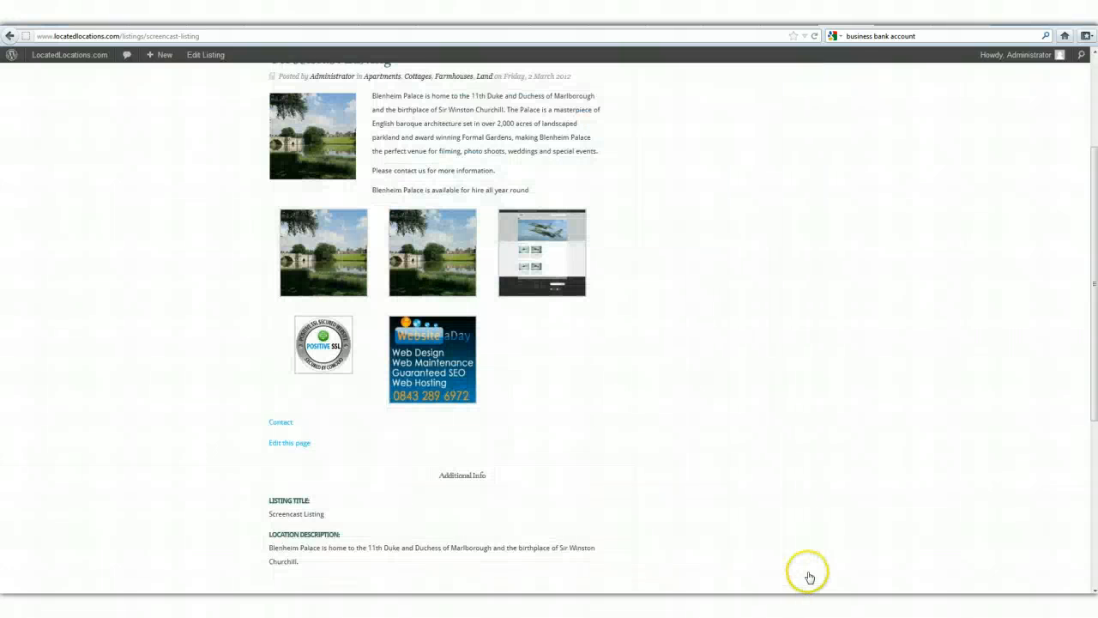
{"action": "scroll", "coordinate": [784, 469], "scroll_direction": "up", "scroll_amount": 2}
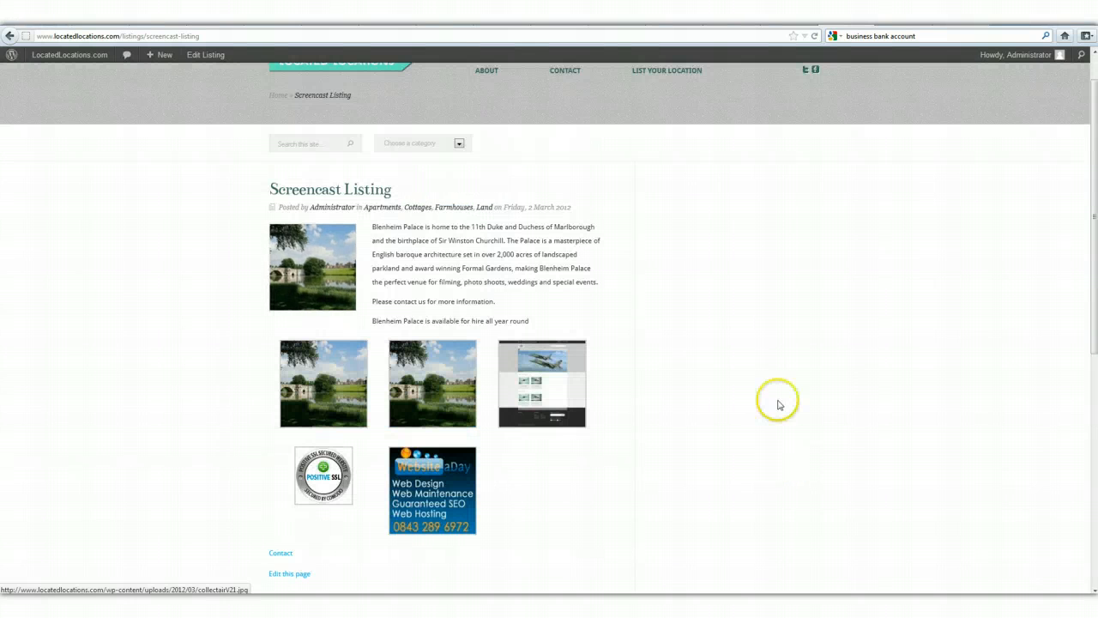